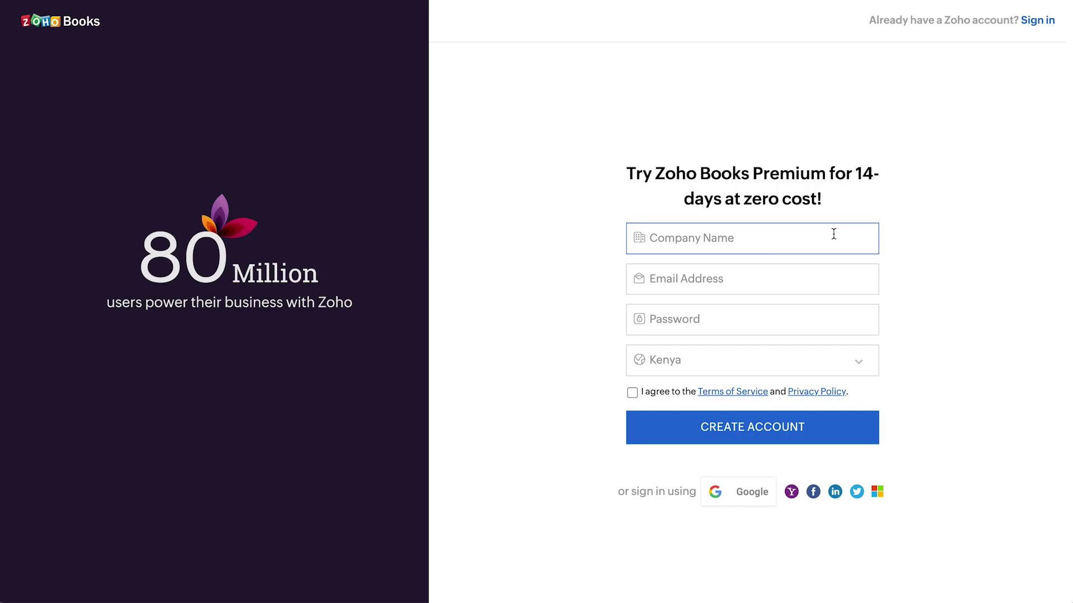
# Enter company name Zylker, the account e-mail and a password, and accept the terms
pyautogui.write('Zylker')
pyautogui.click(810, 270)
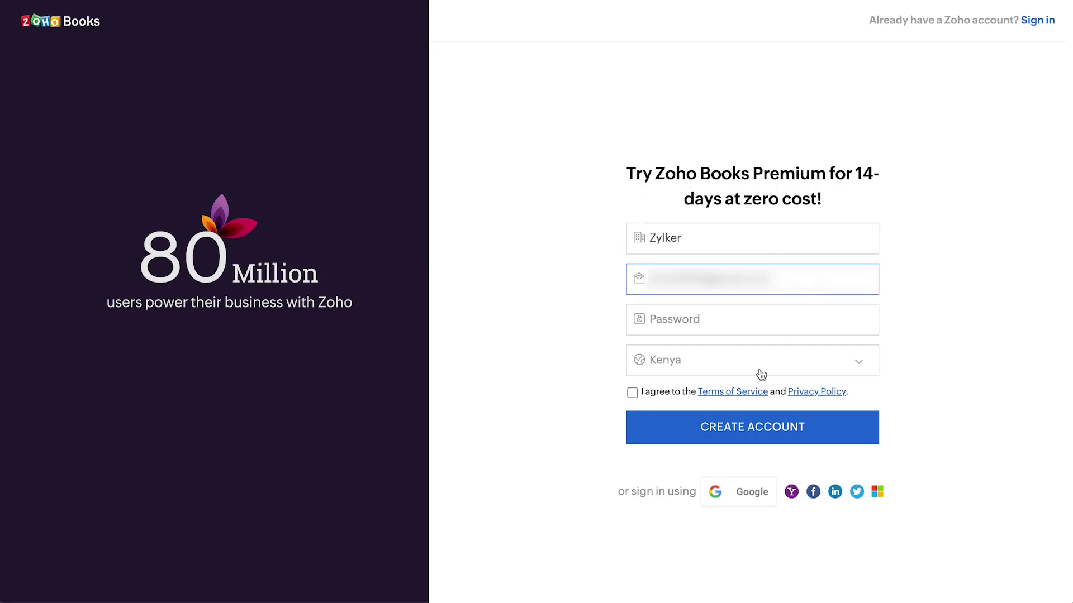
pyautogui.click(746, 329)
pyautogui.write('•••••••••••••')
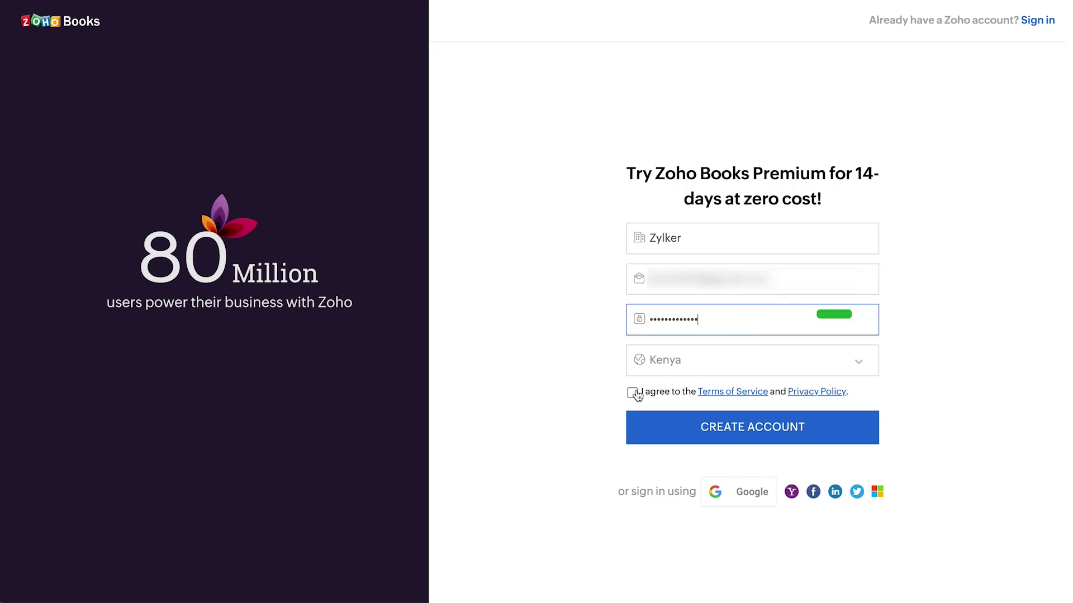
pyautogui.click(633, 394)
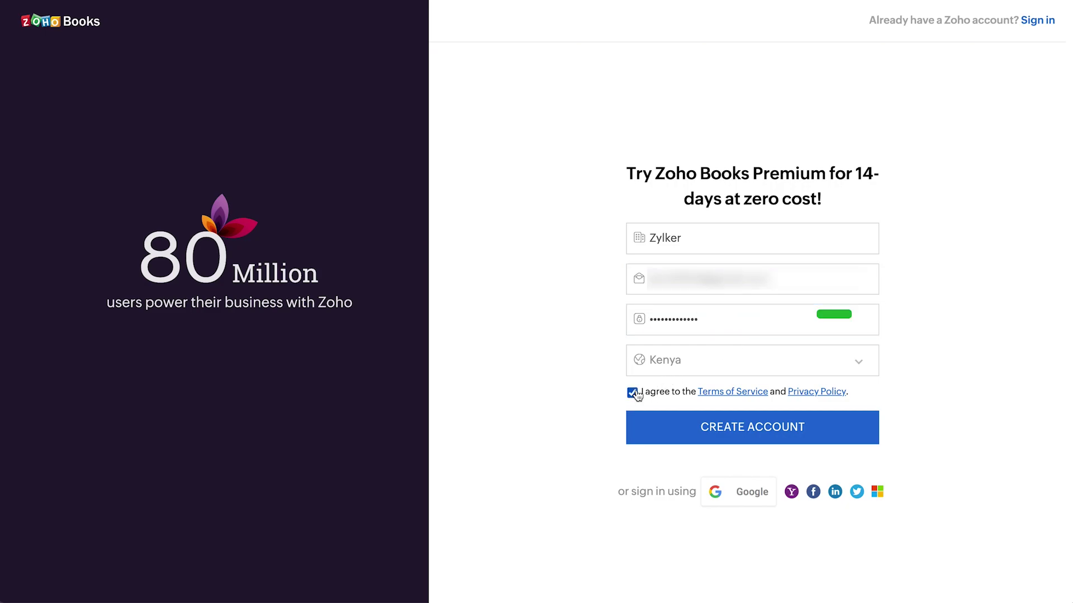
# Create the Zoho Books trial account
pyautogui.click(695, 429)
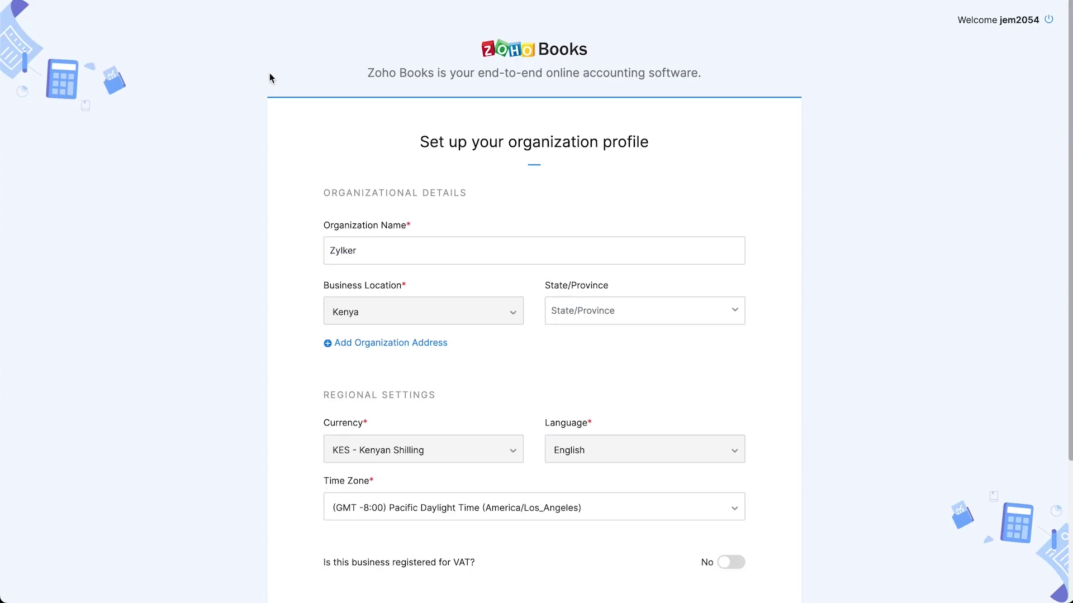
pyautogui.scroll(-3, 313, 304)
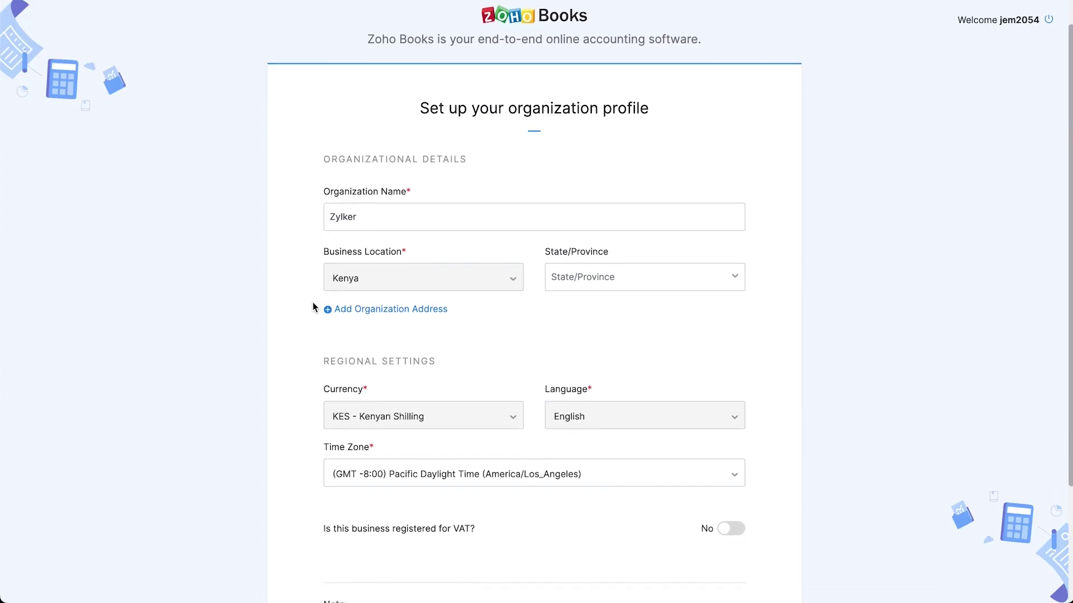
pyautogui.scroll(-1, 313, 304)
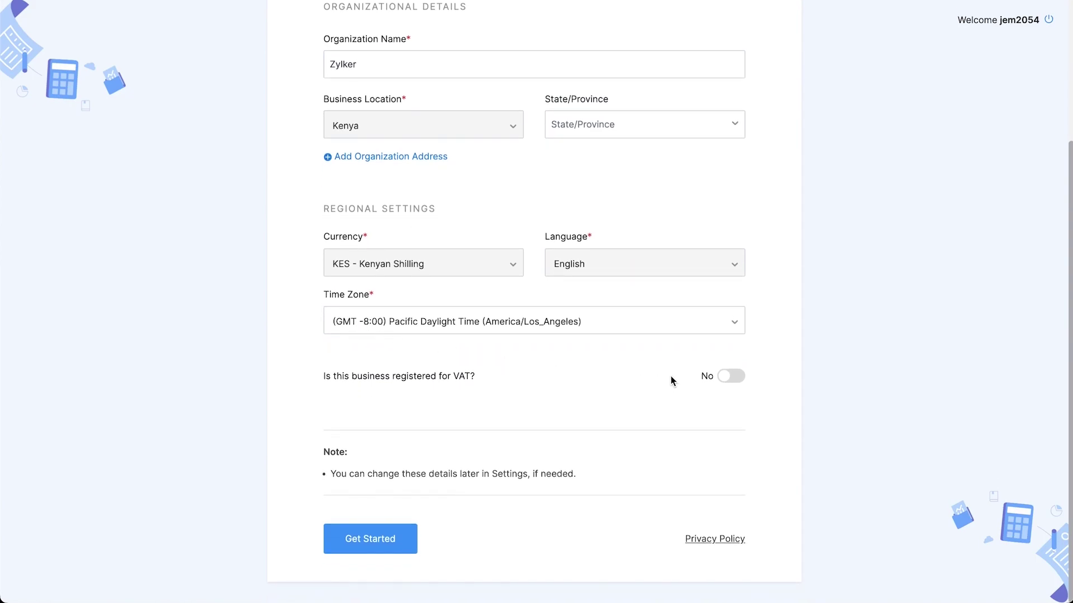
# Mark Zylker as VAT-registered with its registration number and registration date 04 Oct 2022
pyautogui.click(730, 380)
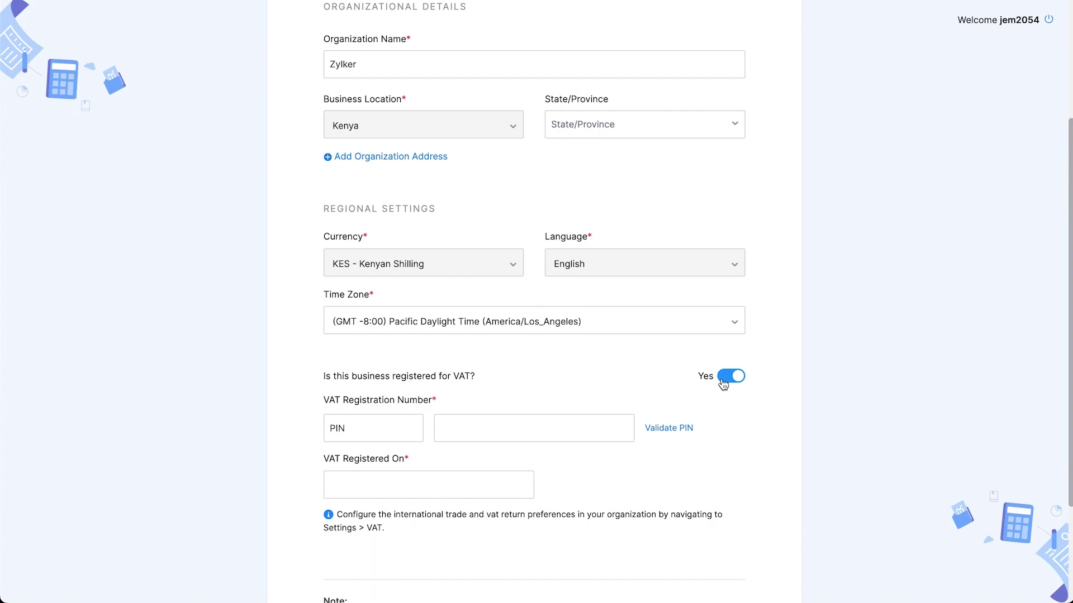
pyautogui.click(503, 428)
pyautogui.write('A012345678Z')
pyautogui.click(398, 479)
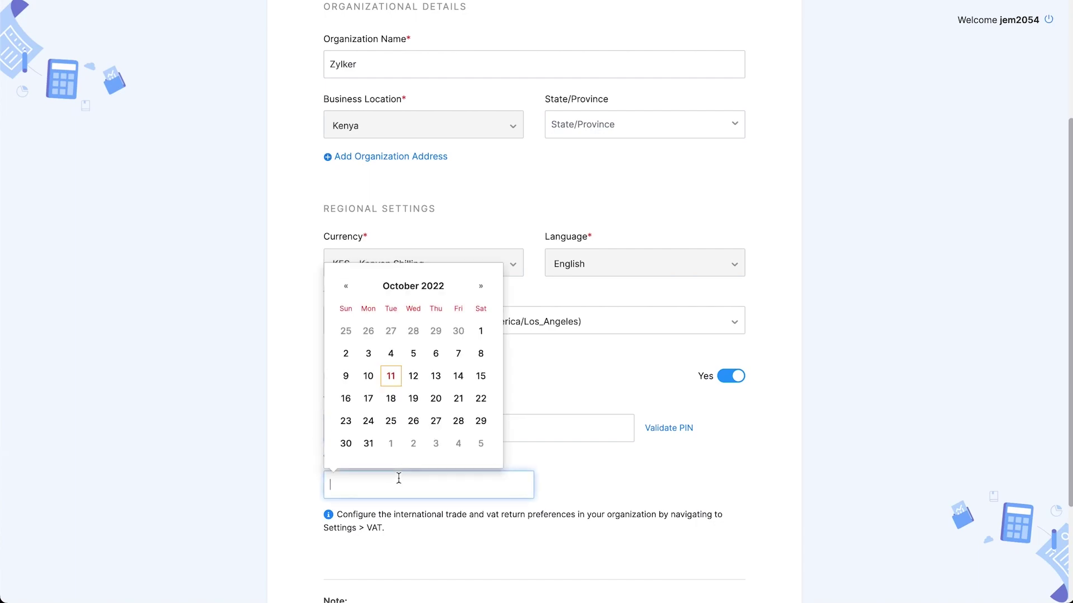
pyautogui.click(391, 354)
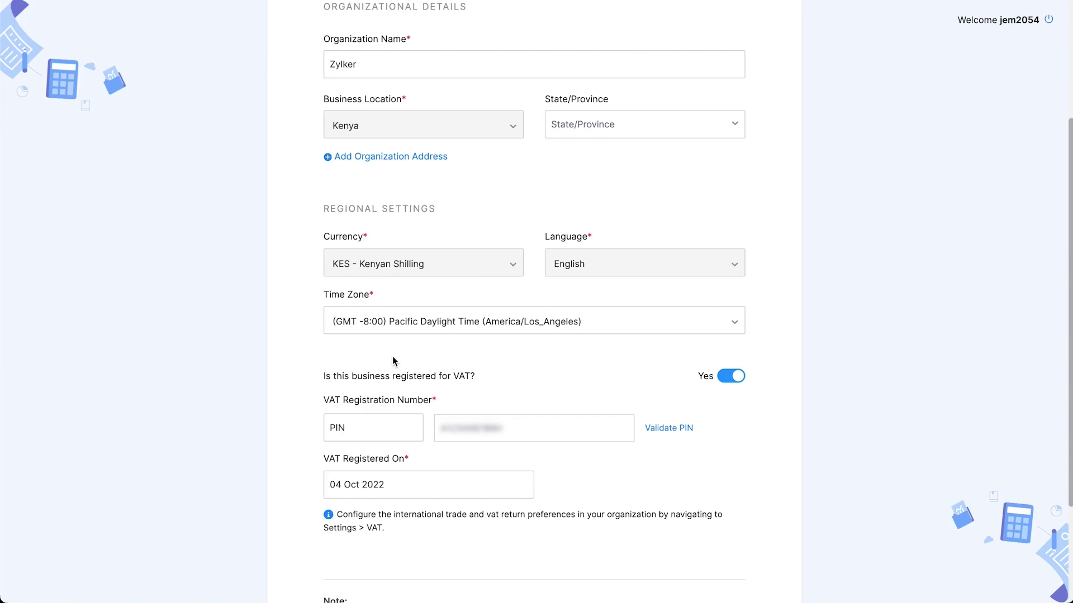
pyautogui.scroll(-3, 392, 361)
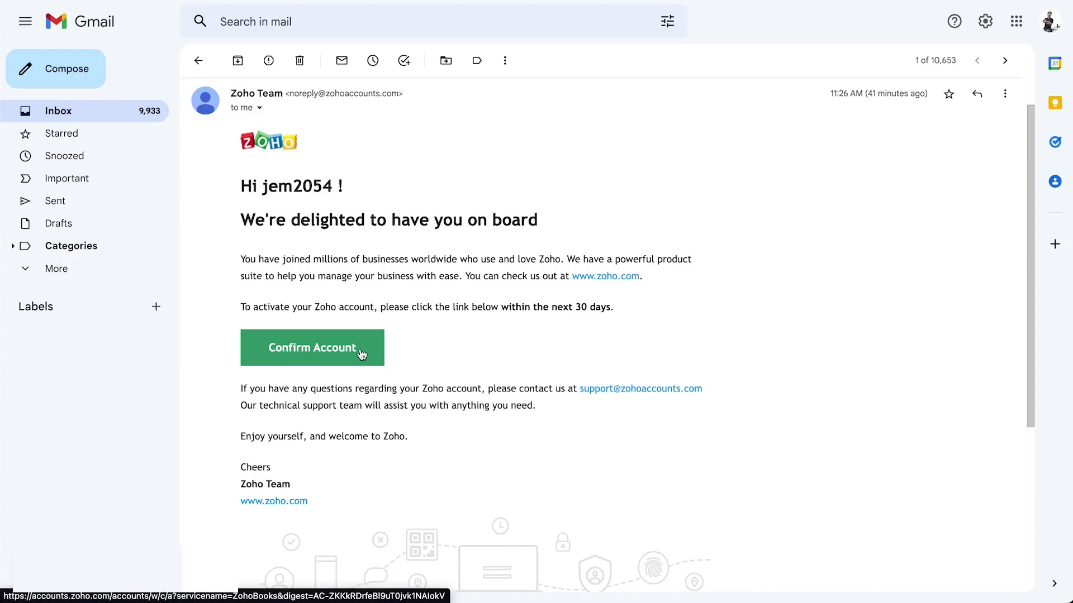
# Confirm the Zoho account from the Gmail link, verify it with the password, and enter Zoho Books
pyautogui.click(360, 352)
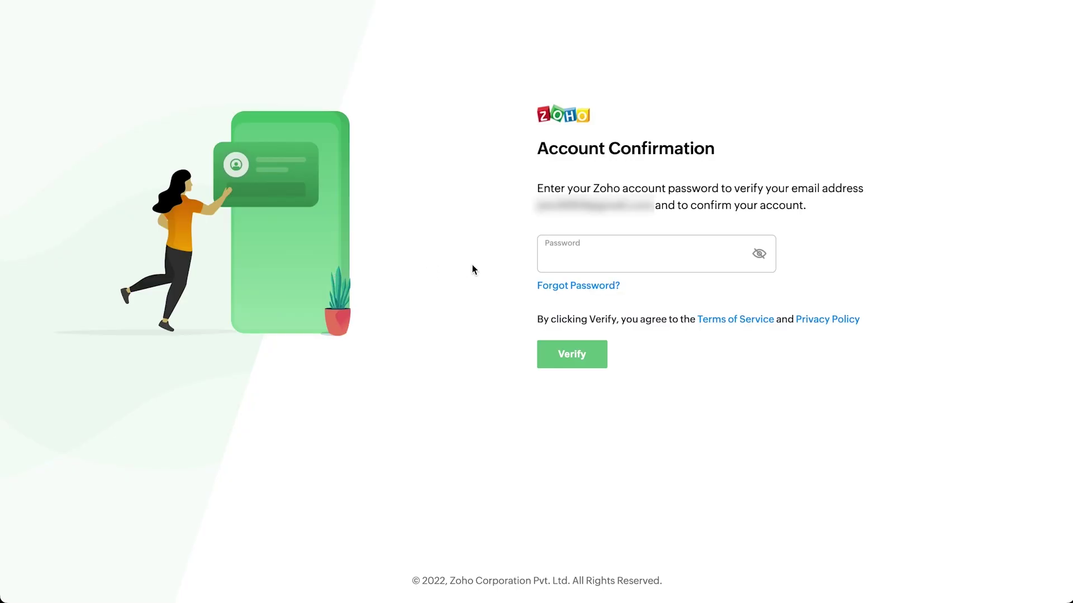
pyautogui.click(563, 259)
pyautogui.hotkey('ctrl', 'v')
pyautogui.click(595, 354)
pyautogui.click(499, 250)
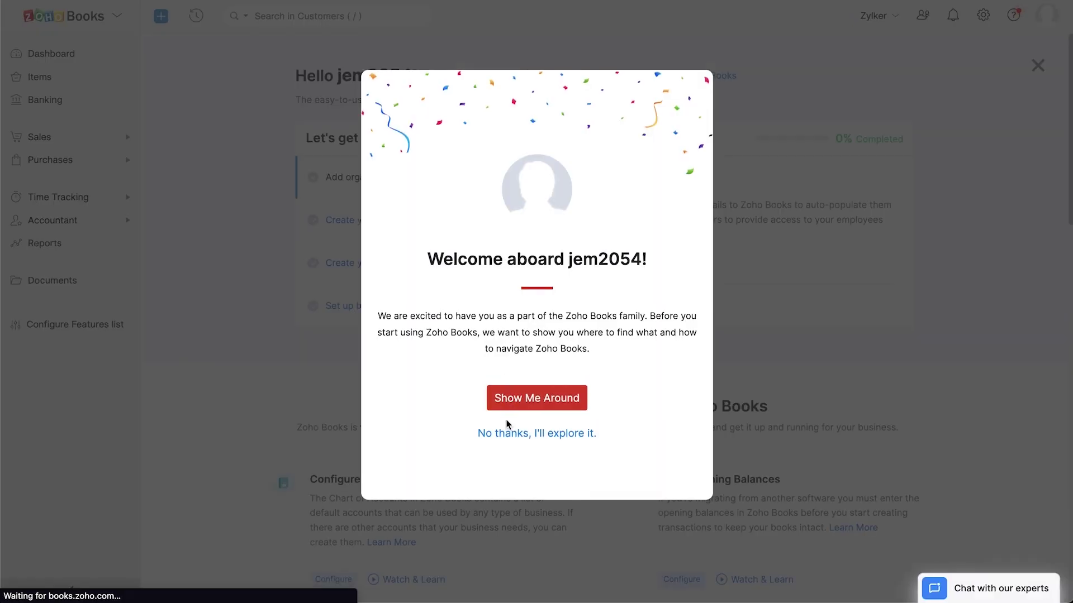
# Skip the welcome tour and browse the Dashboard, Items and Banking pages
pyautogui.click(508, 440)
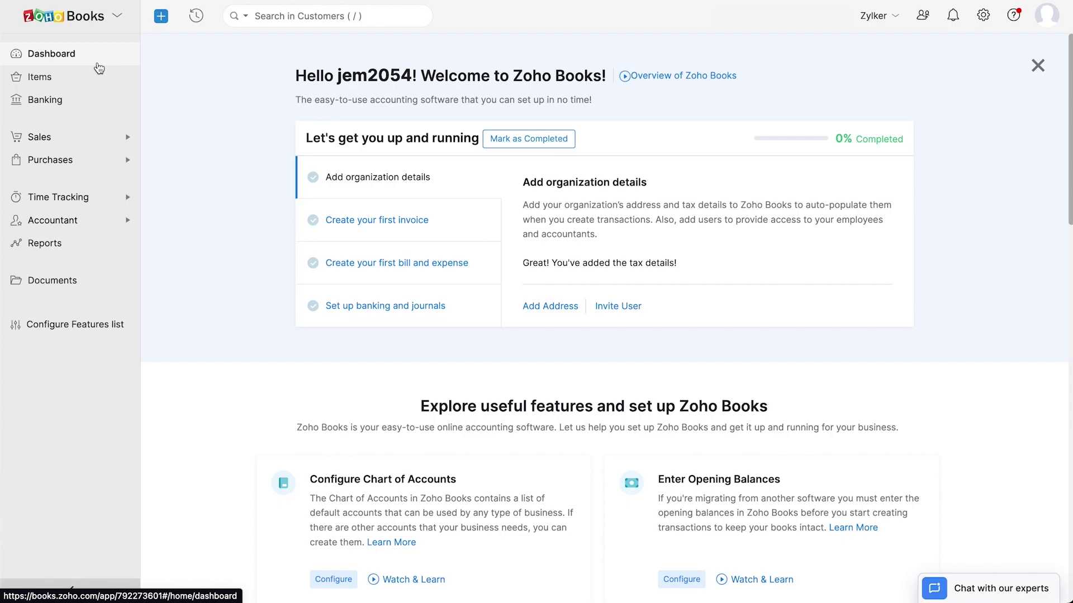
pyautogui.click(99, 66)
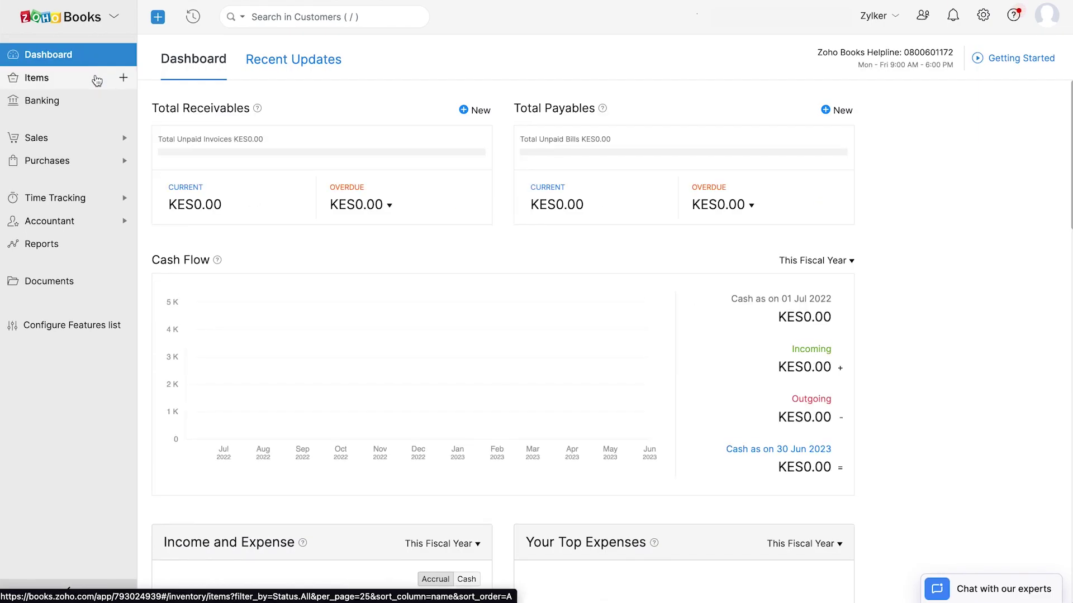
pyautogui.click(101, 79)
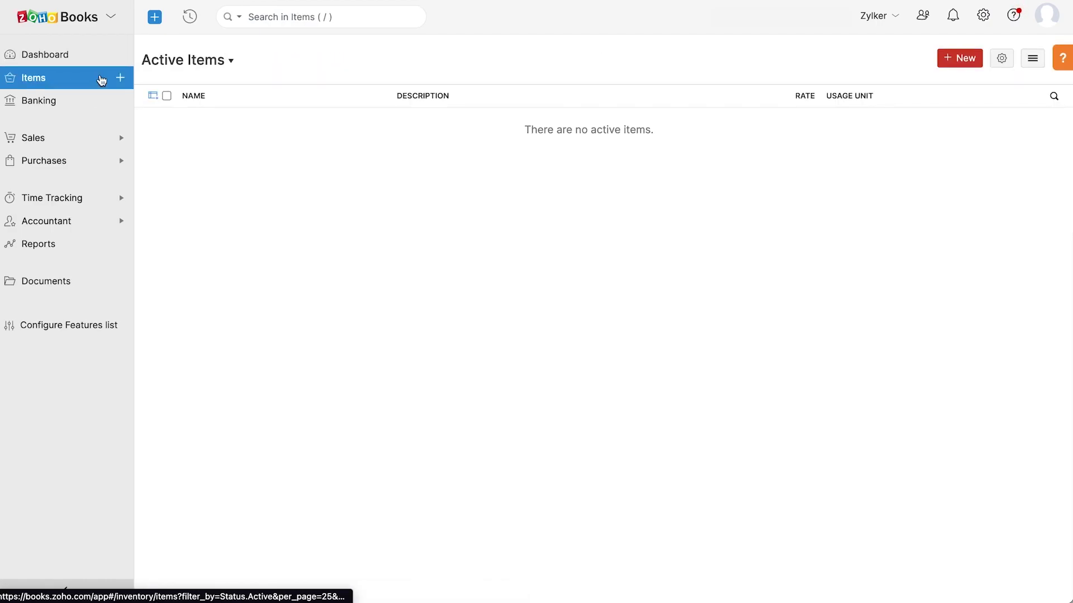
pyautogui.click(100, 104)
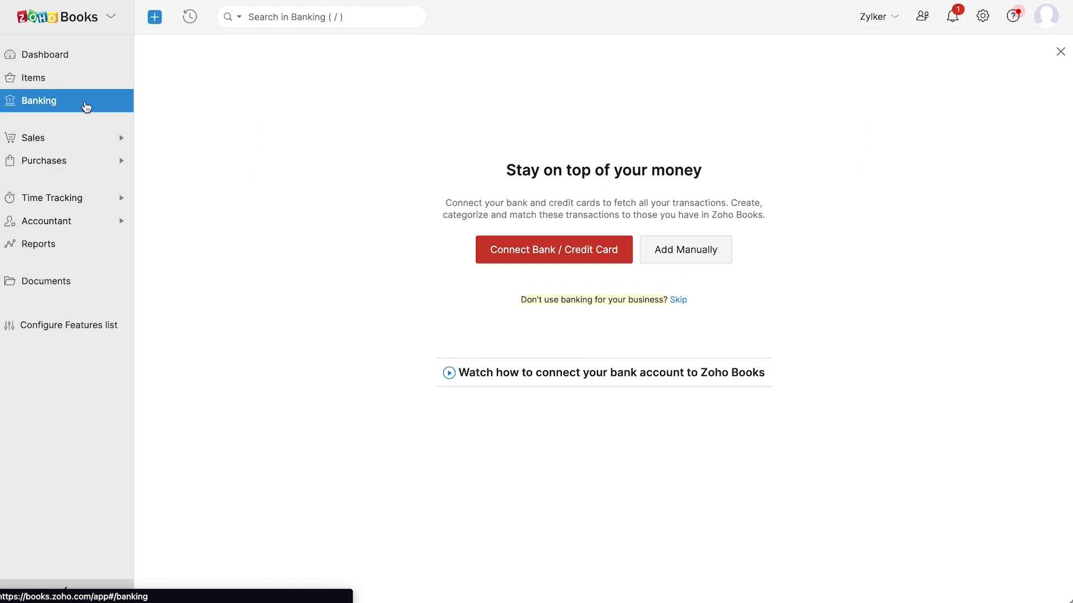
# Browse each Sales page from Customers through Credit Notes, then expand Purchases
pyautogui.click(80, 140)
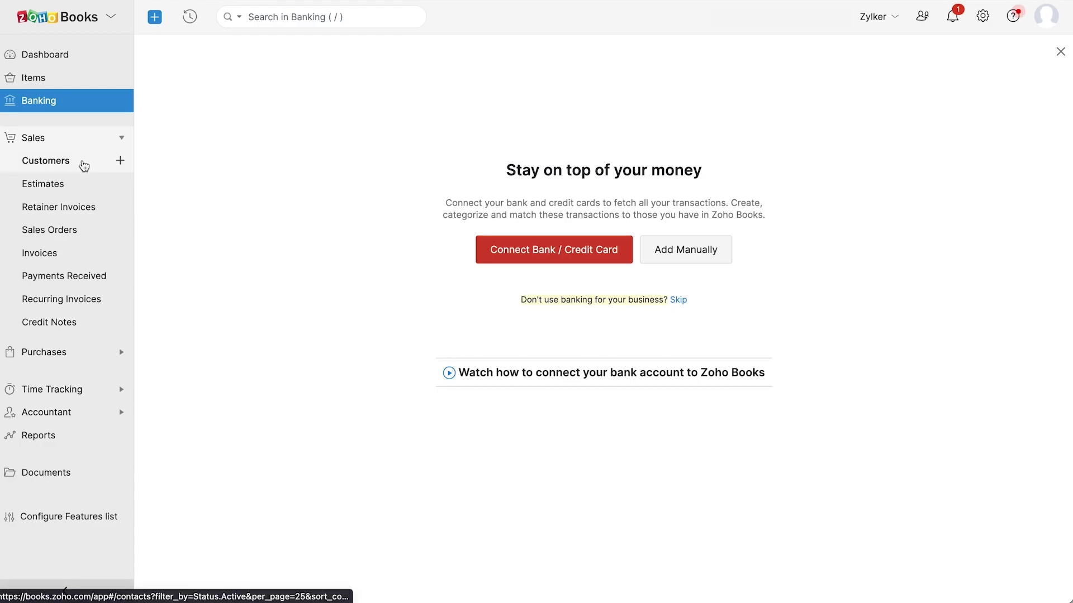
pyautogui.click(82, 162)
pyautogui.click(90, 183)
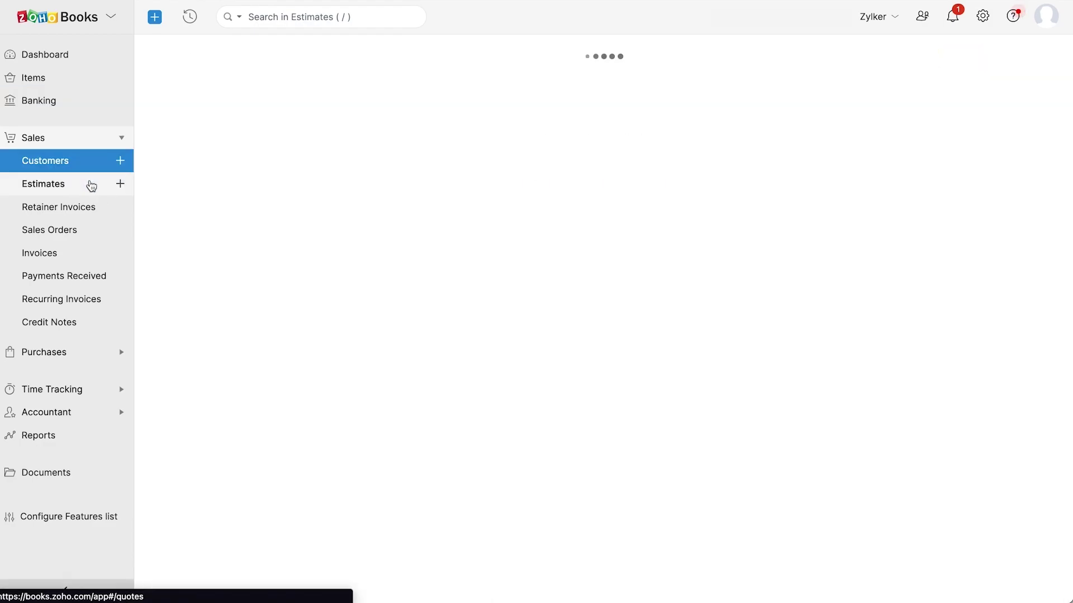
pyautogui.click(93, 208)
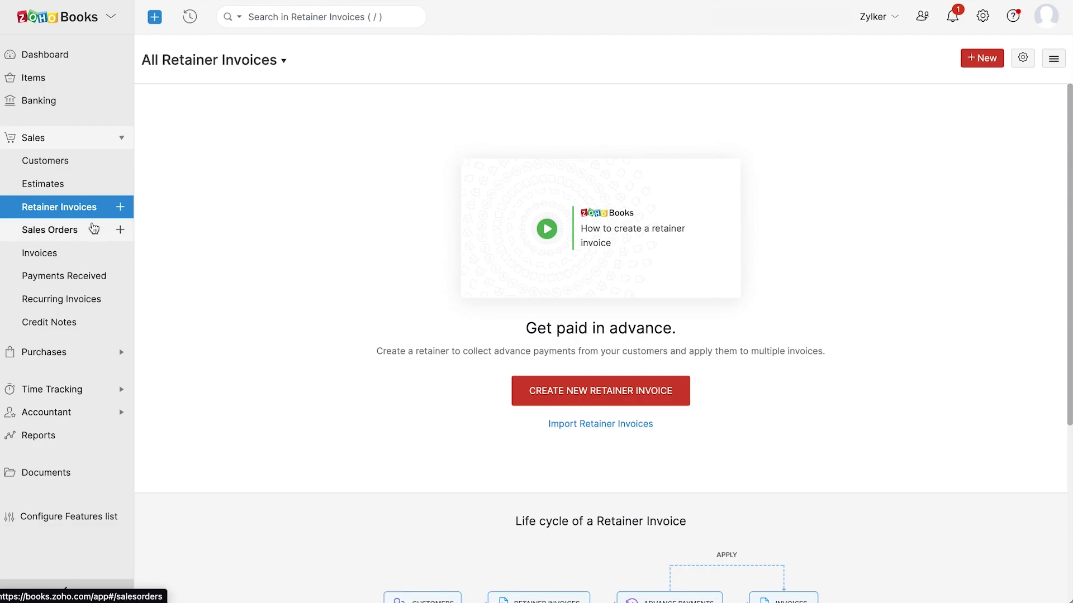
pyautogui.click(93, 228)
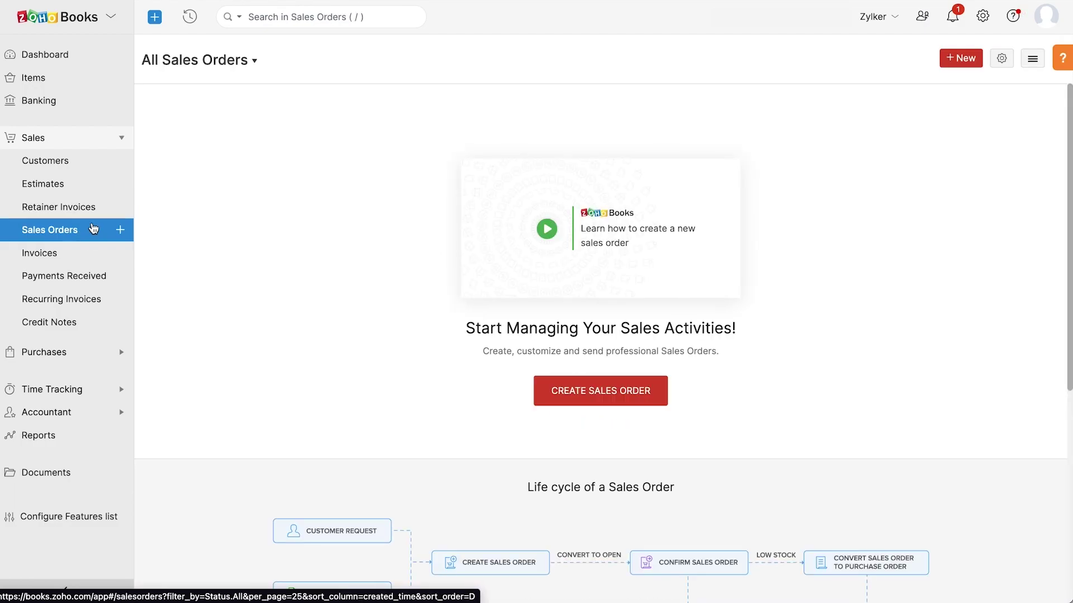
pyautogui.click(88, 254)
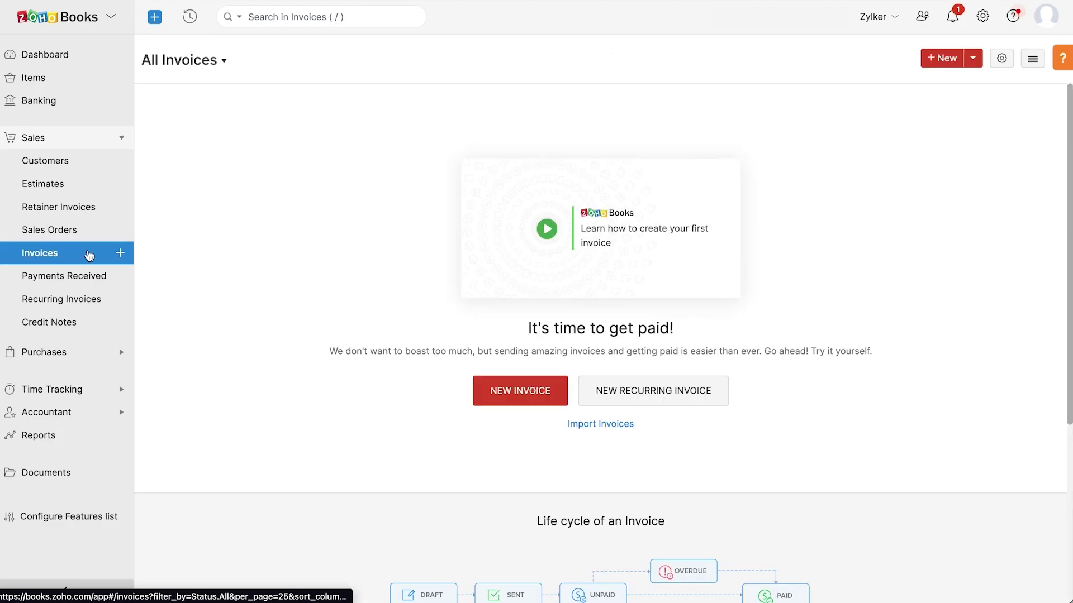
pyautogui.click(85, 277)
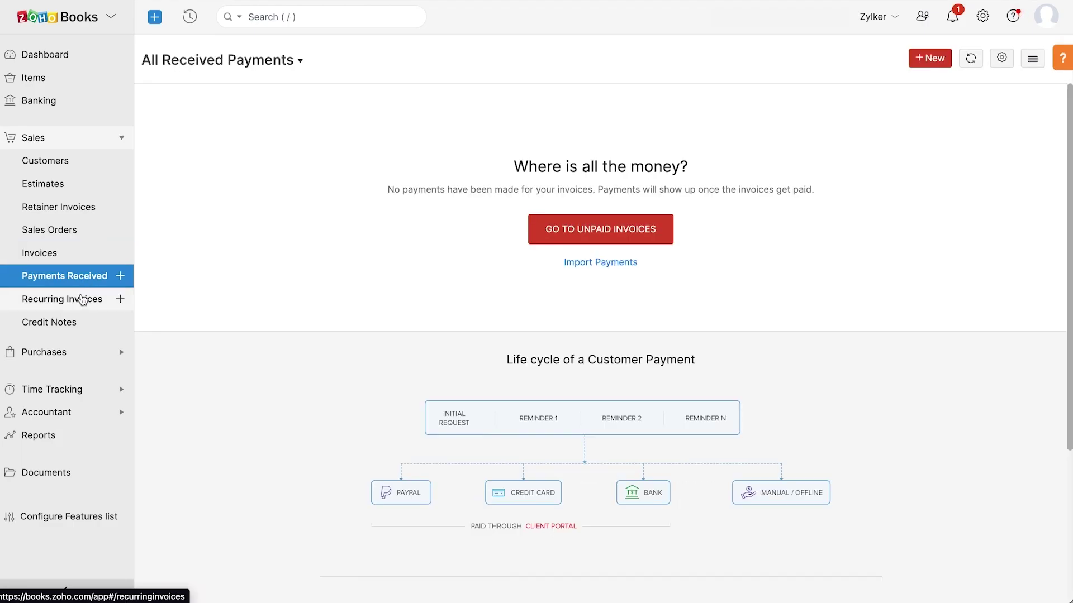
pyautogui.click(81, 305)
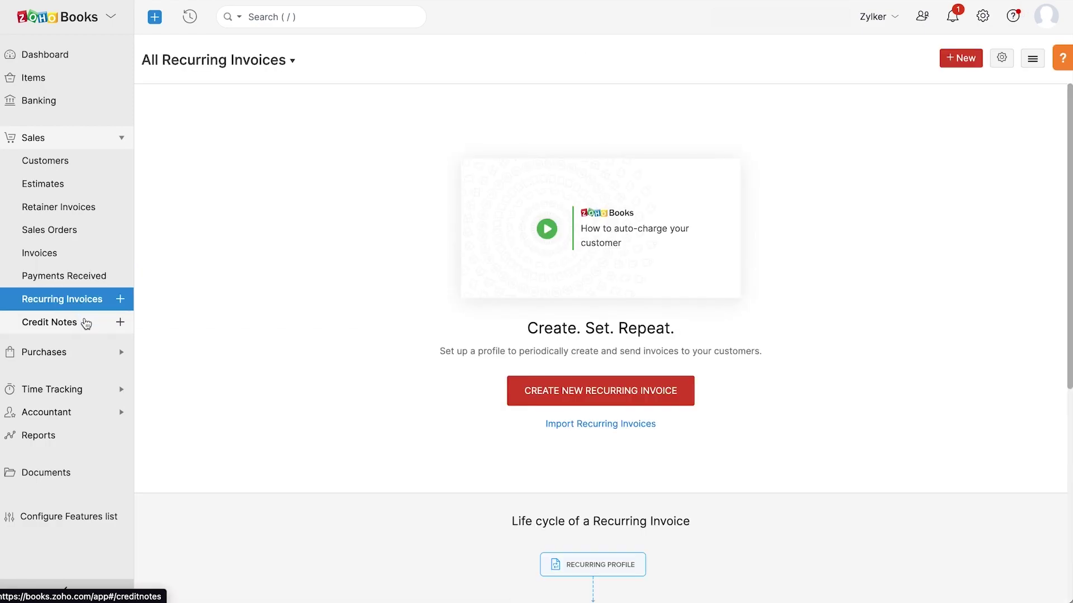
pyautogui.click(85, 323)
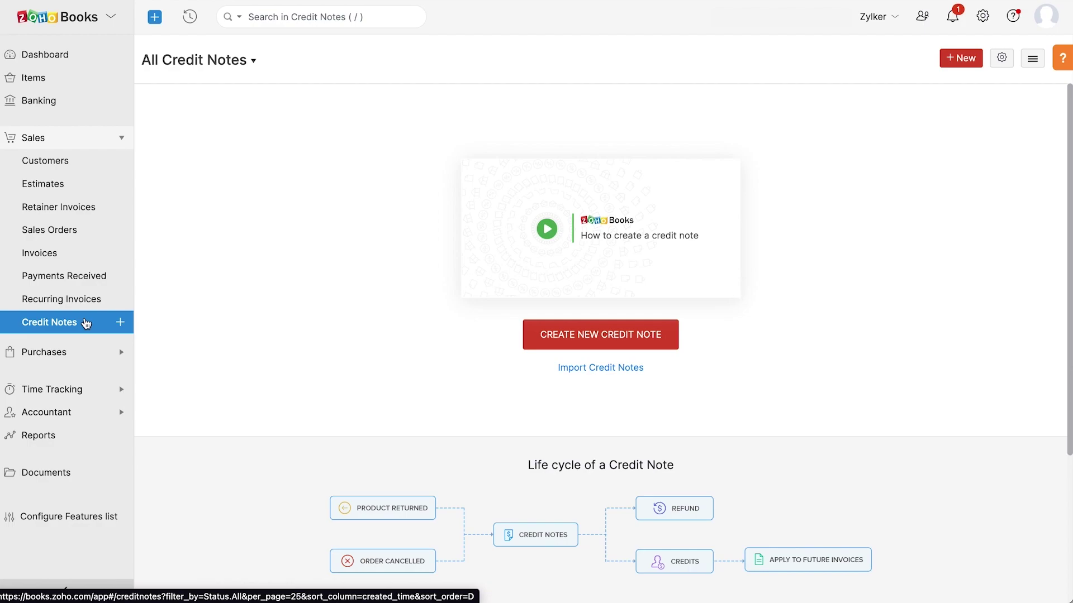
pyautogui.click(84, 352)
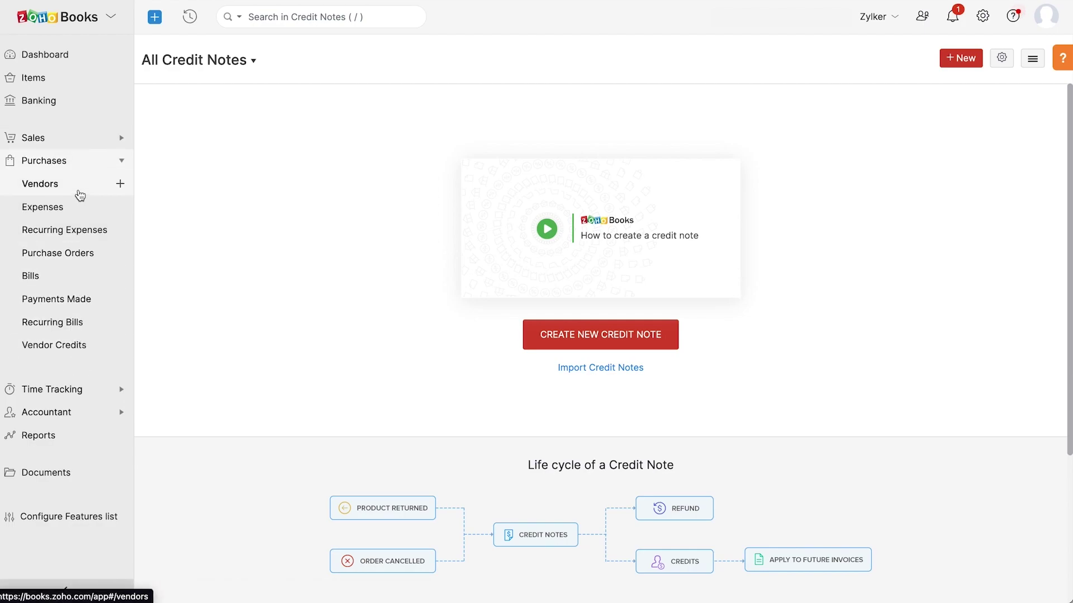
# Browse the Purchases pages from Vendors through Vendor Credits, then expand Time Tracking
pyautogui.click(83, 190)
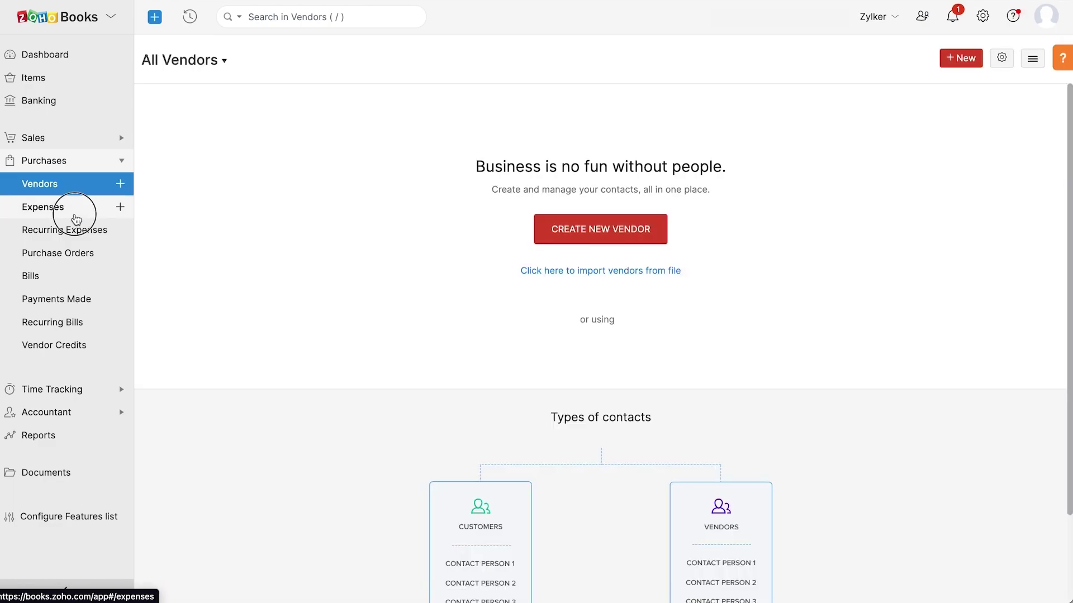
pyautogui.click(76, 218)
pyautogui.click(95, 242)
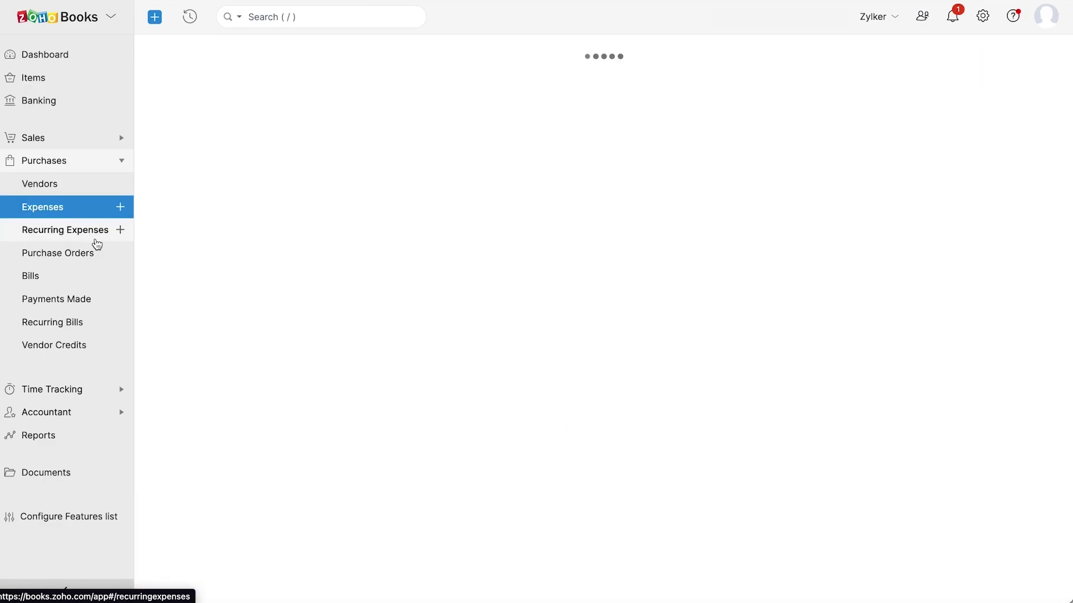
pyautogui.click(103, 254)
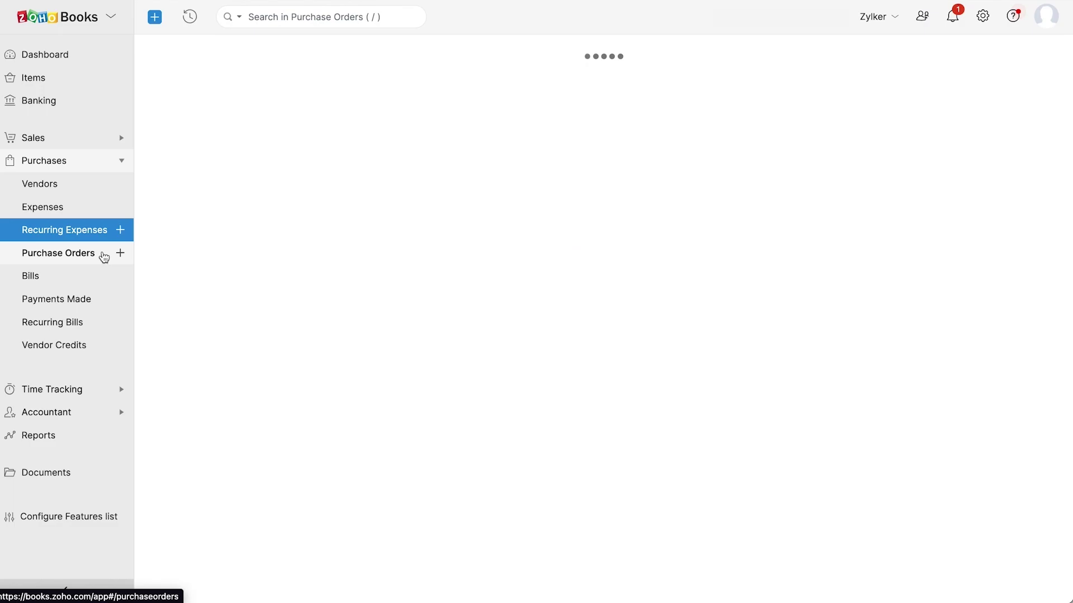
pyautogui.click(92, 281)
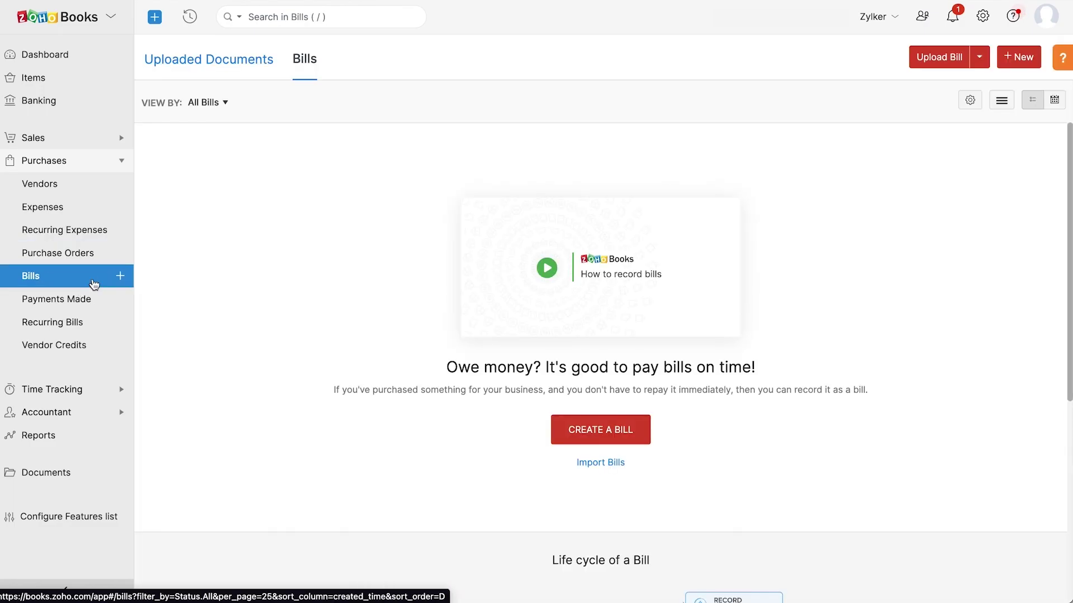
pyautogui.click(107, 300)
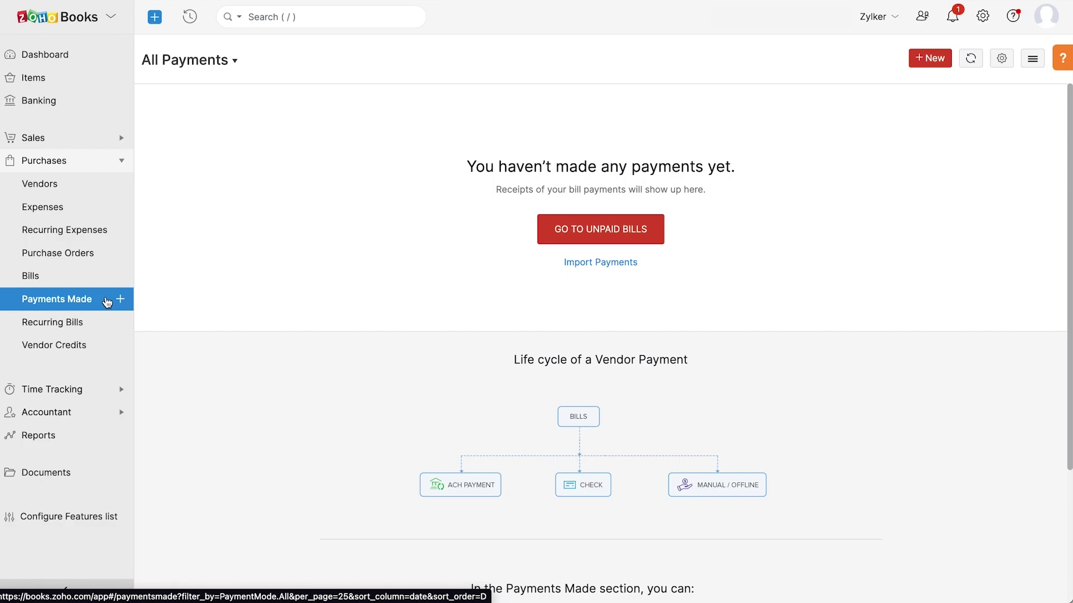
pyautogui.click(99, 325)
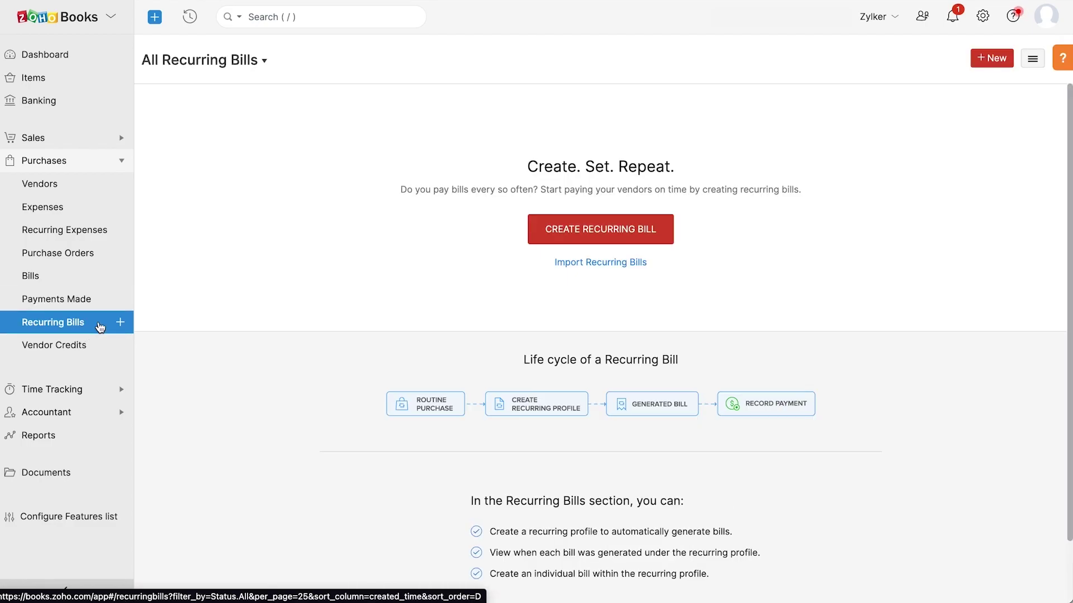
pyautogui.click(100, 352)
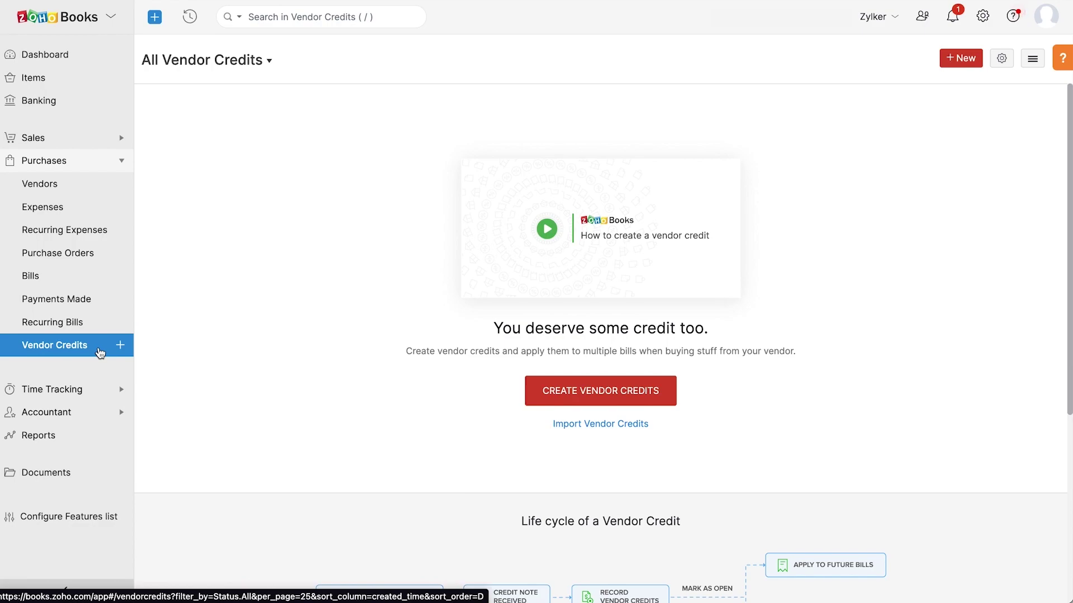
pyautogui.click(98, 390)
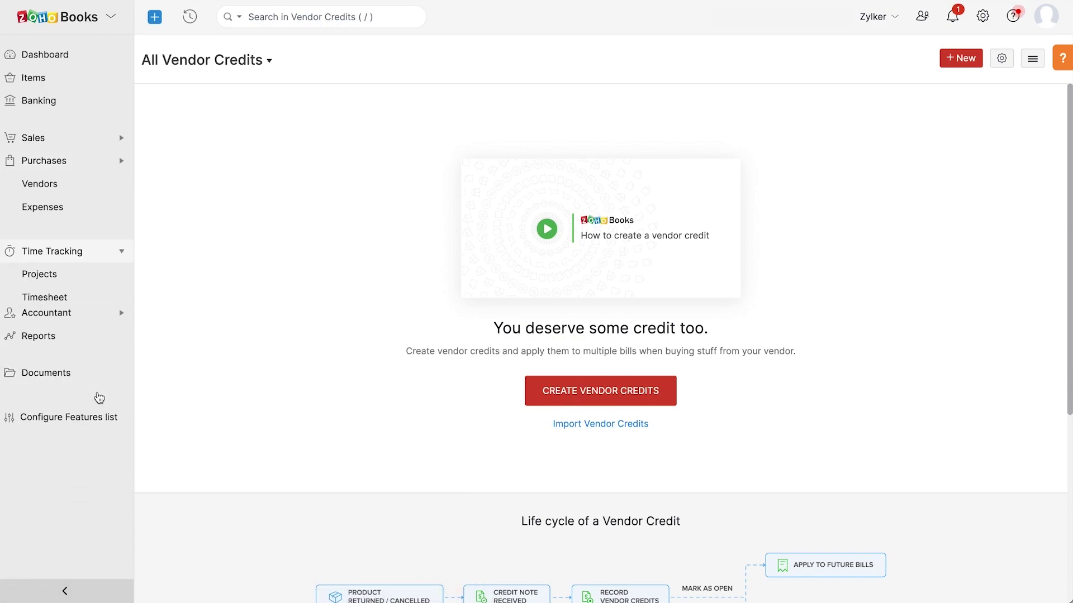
# View Projects, Timesheet, then Manual Journals, Chart of Accounts and Budgets, ending on Reports
pyautogui.click(87, 225)
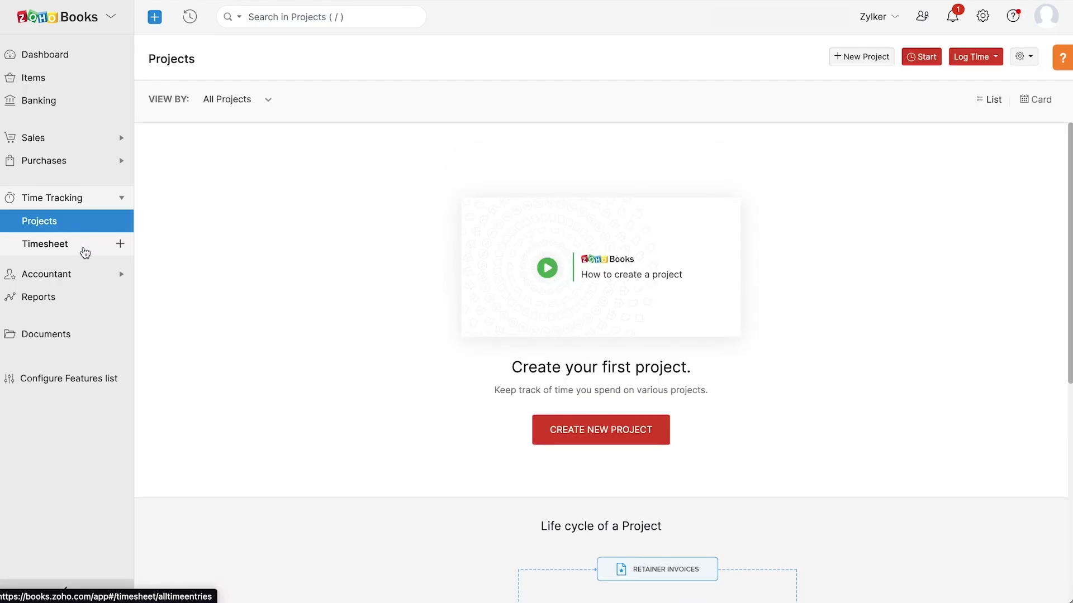
pyautogui.click(84, 251)
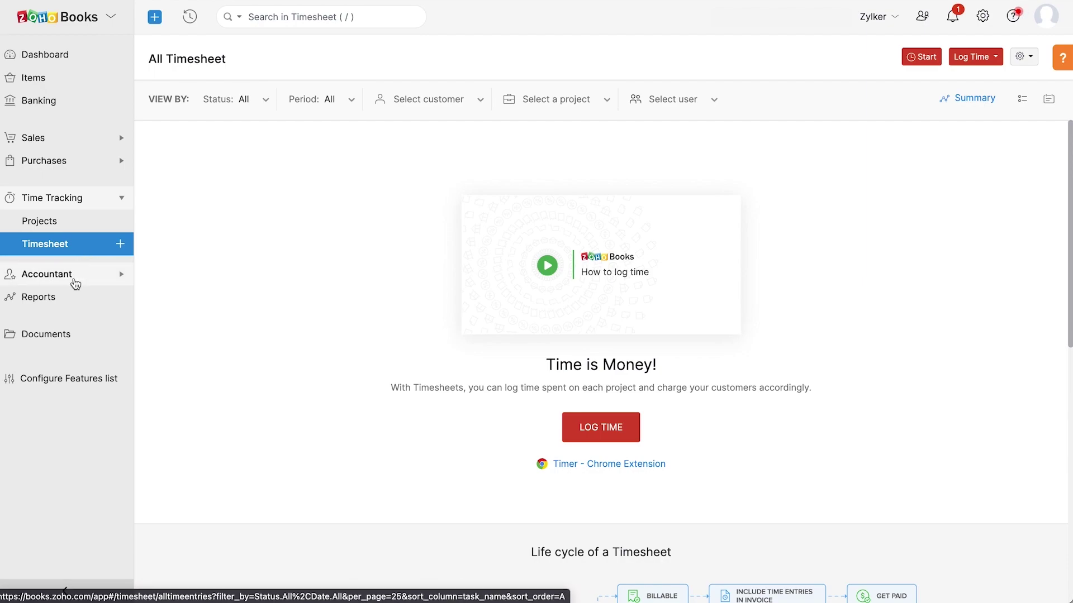
pyautogui.click(74, 279)
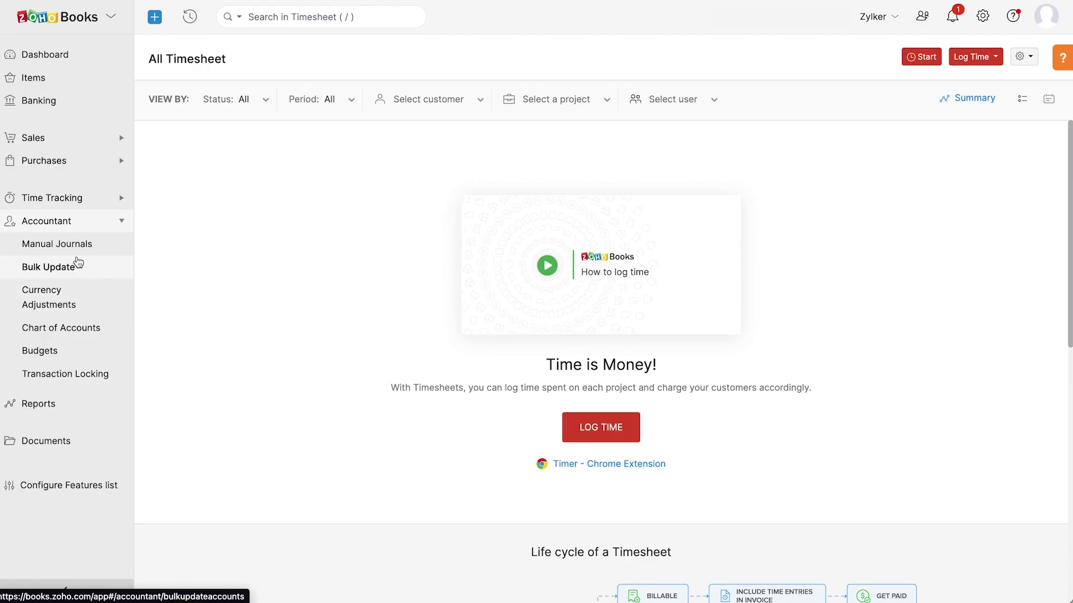
pyautogui.click(78, 252)
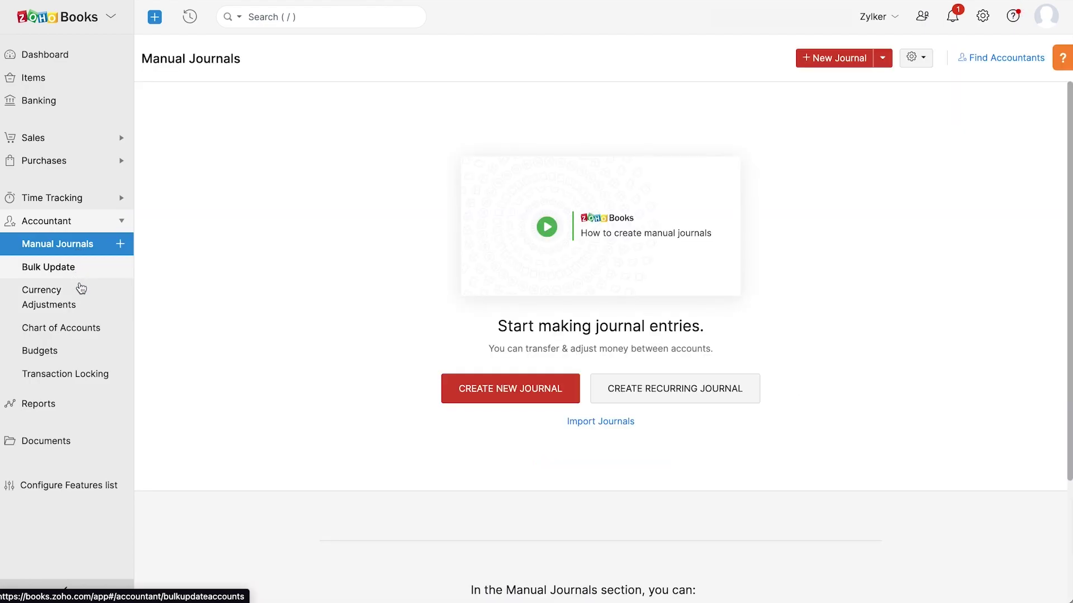
pyautogui.click(84, 330)
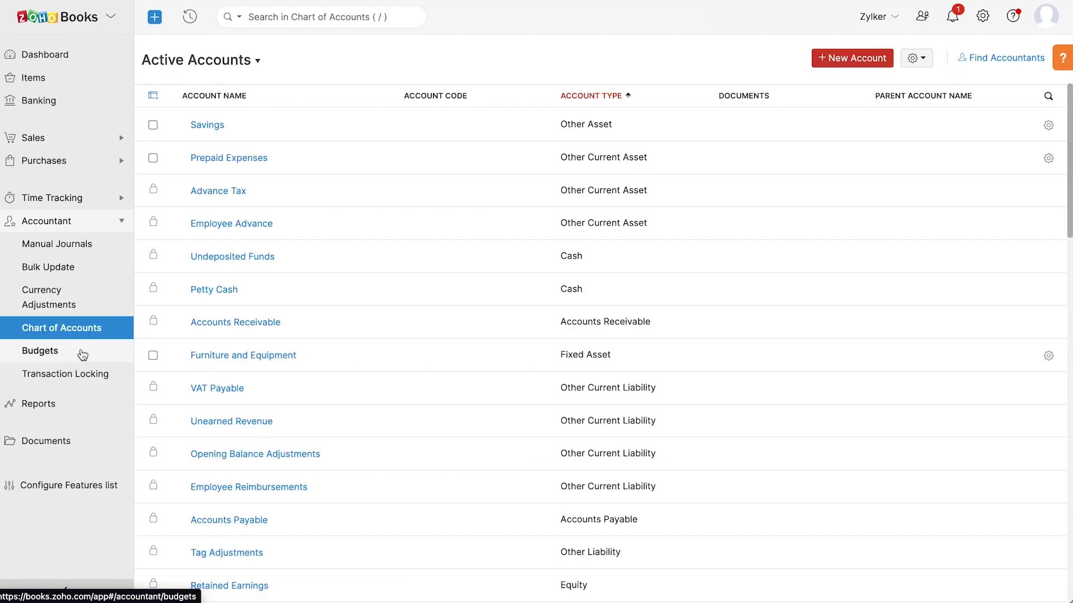
pyautogui.click(79, 352)
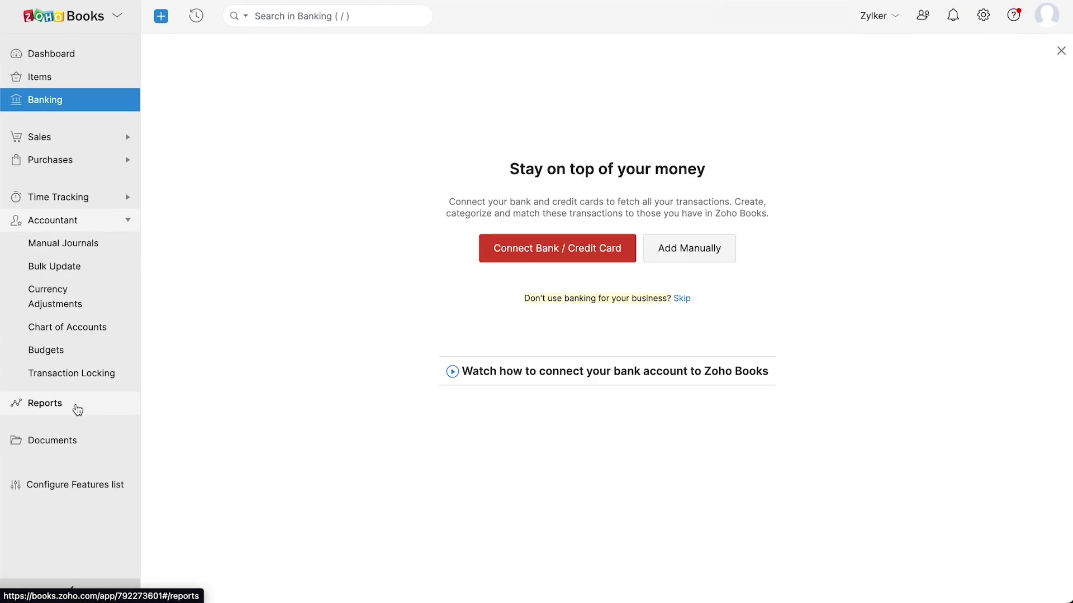
pyautogui.click(75, 409)
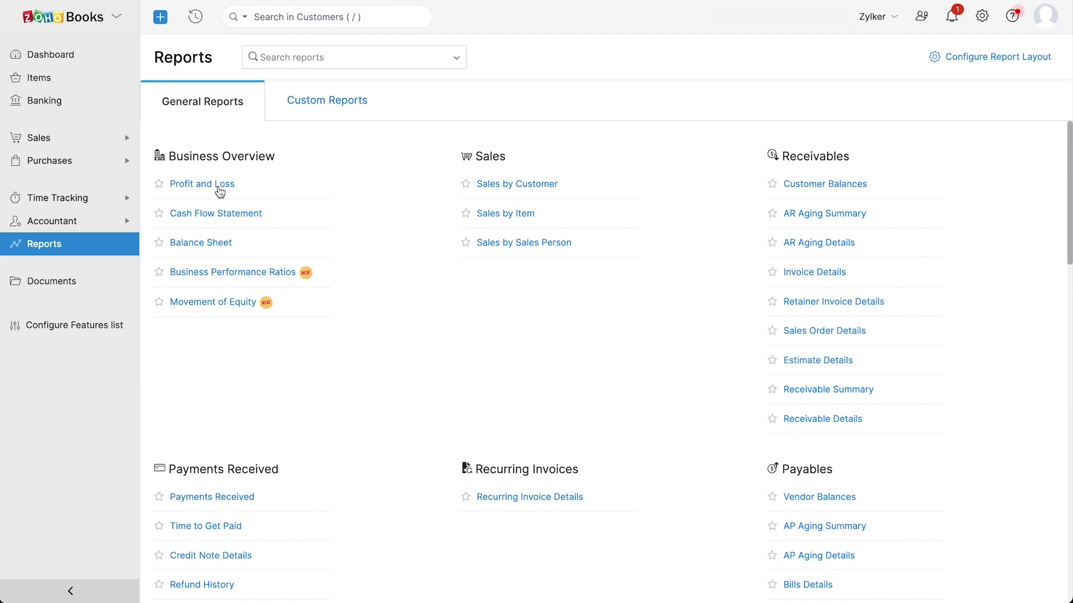
# View the Profit and Loss report, enable document autoscan, and check the Bank Statements inbox
pyautogui.click(220, 192)
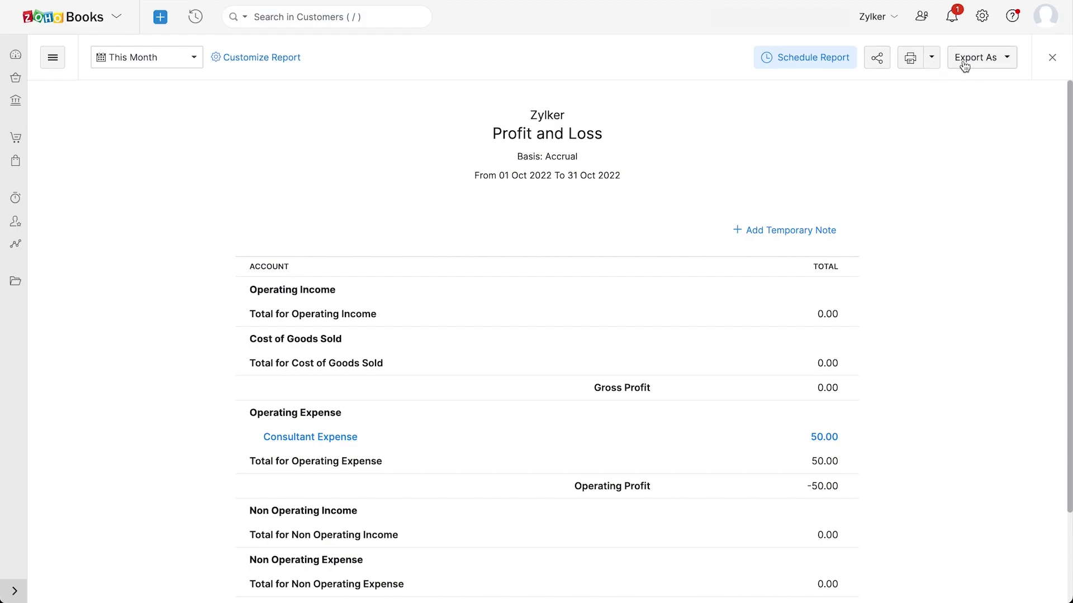
pyautogui.click(16, 283)
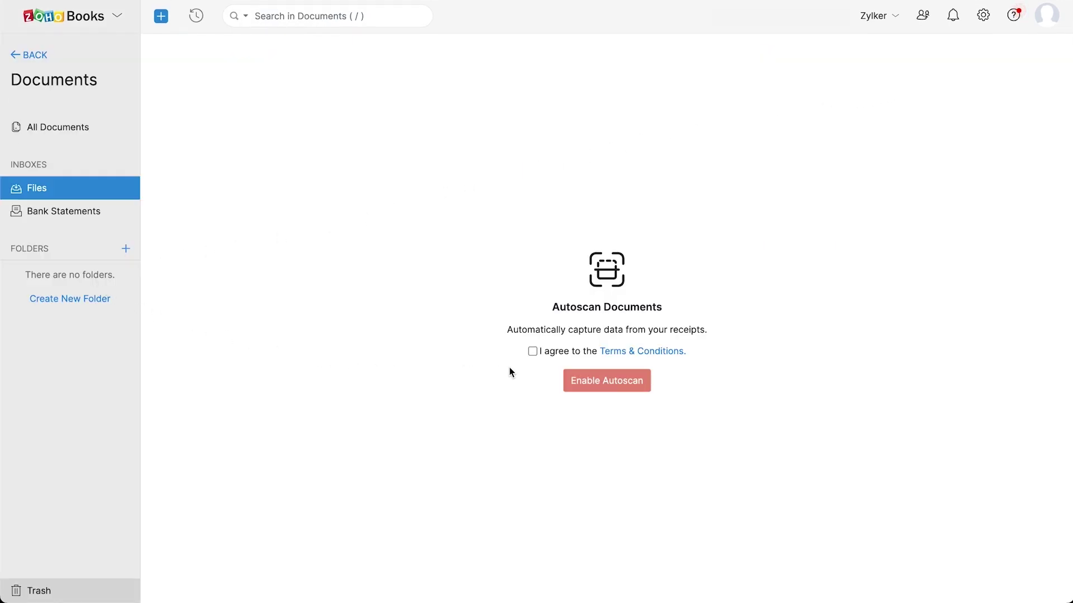
pyautogui.click(583, 378)
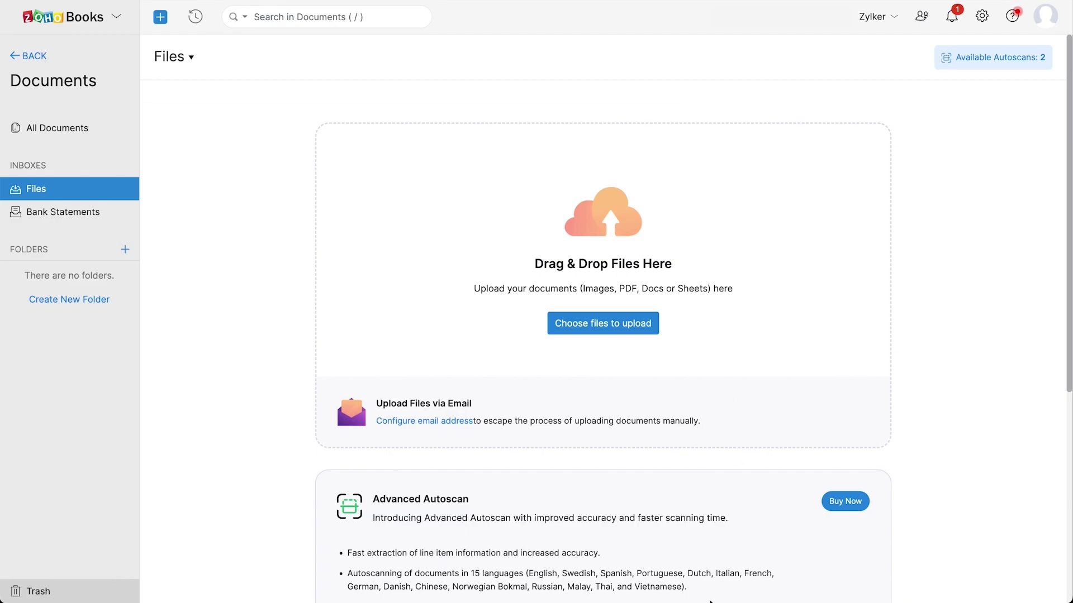
pyautogui.click(99, 211)
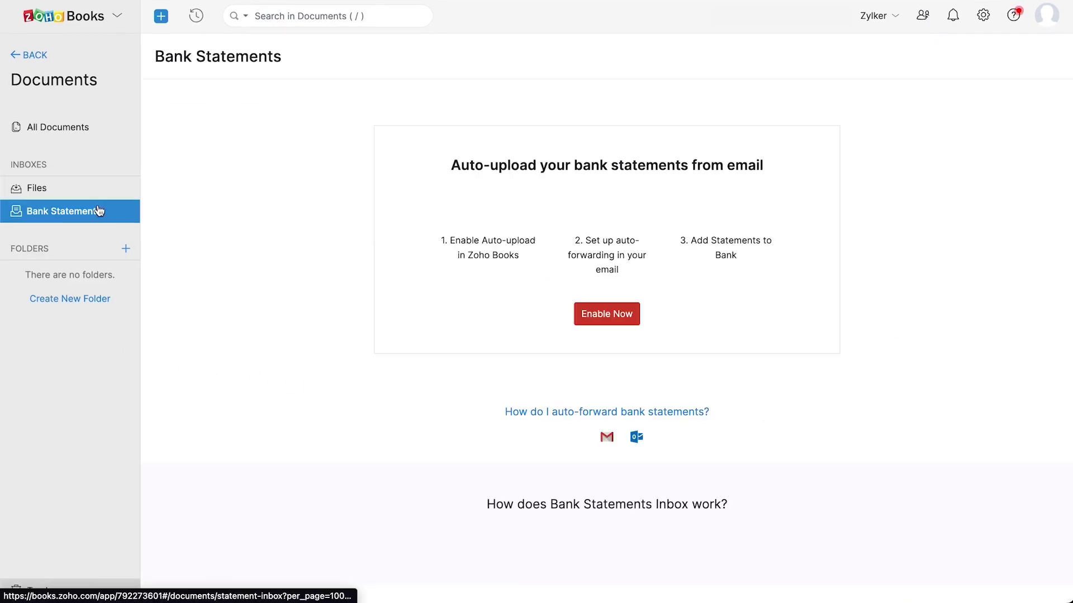
# Save features with Estimates, Retainer Invoices, Timesheet, Sales Orders and Purchase Orders enabled
pyautogui.click(28, 56)
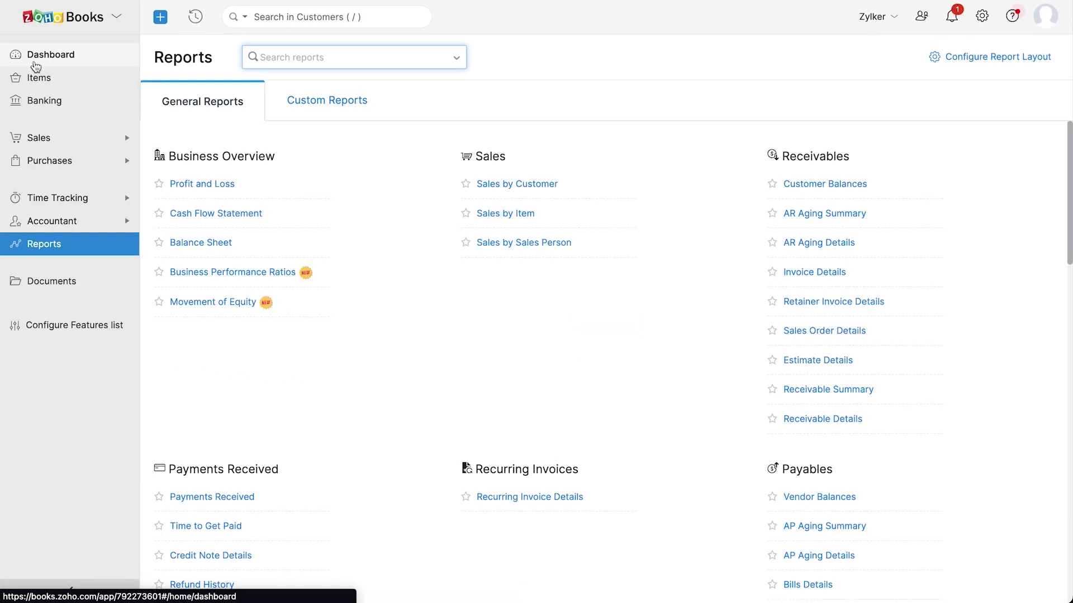
pyautogui.click(63, 325)
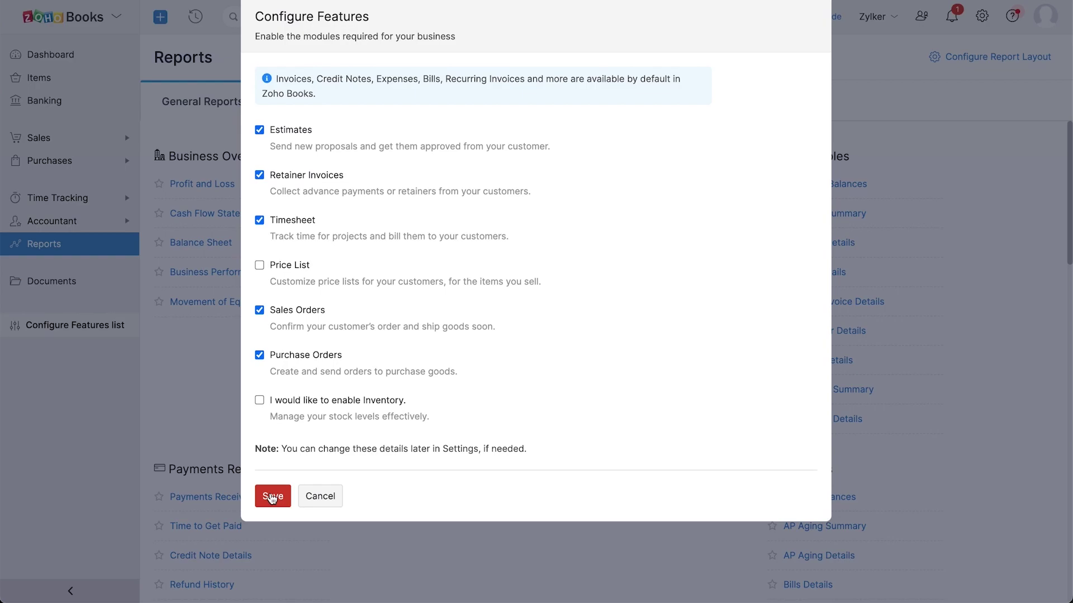
pyautogui.click(271, 494)
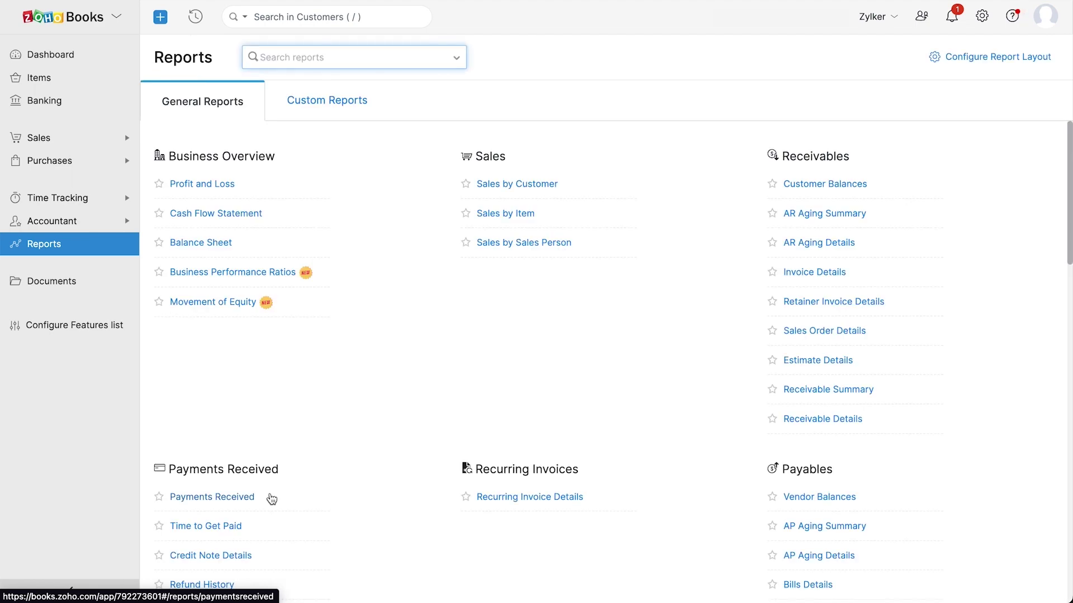
pyautogui.click(982, 19)
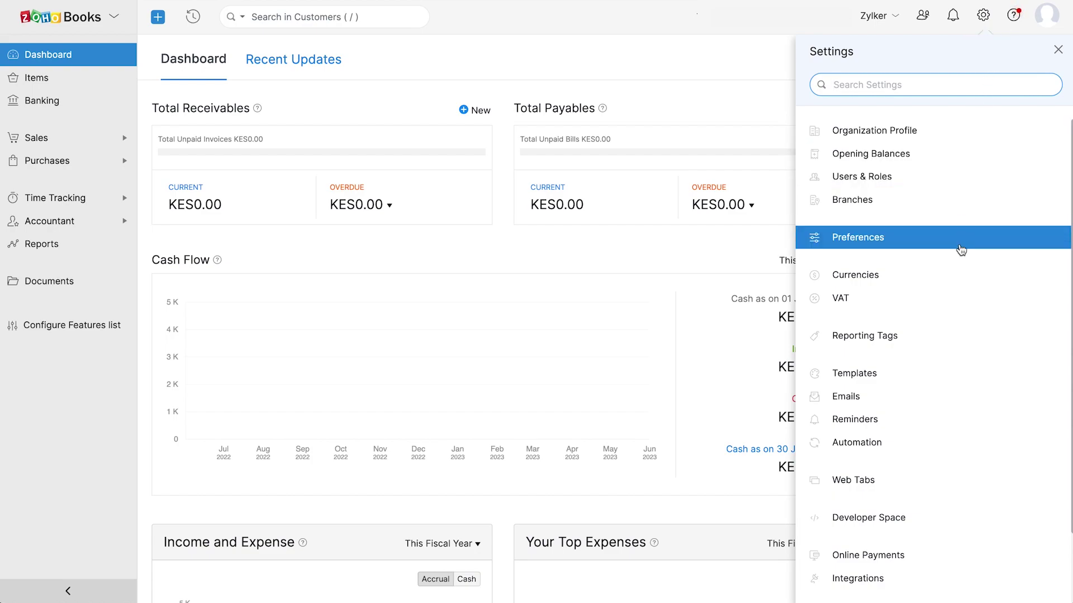
# Open VAT Settings, showing VAT registration from 12 Oct 2022
pyautogui.click(954, 308)
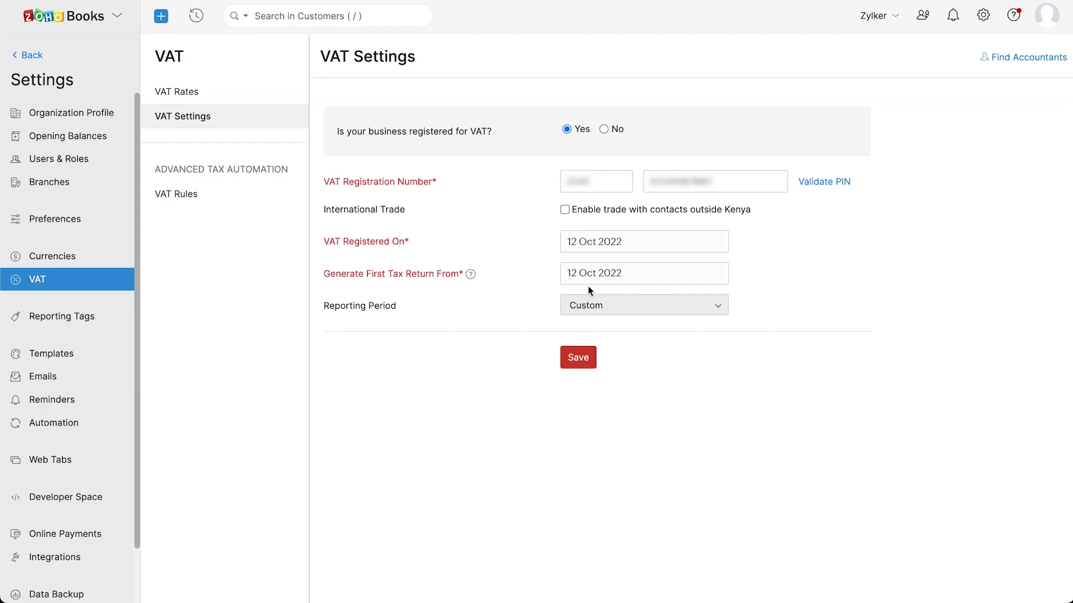
# Save VAT registration from 12 Oct 2022, then review the 16%, 8% and Zero rates and the VAT rules
pyautogui.click(590, 364)
pyautogui.click(193, 96)
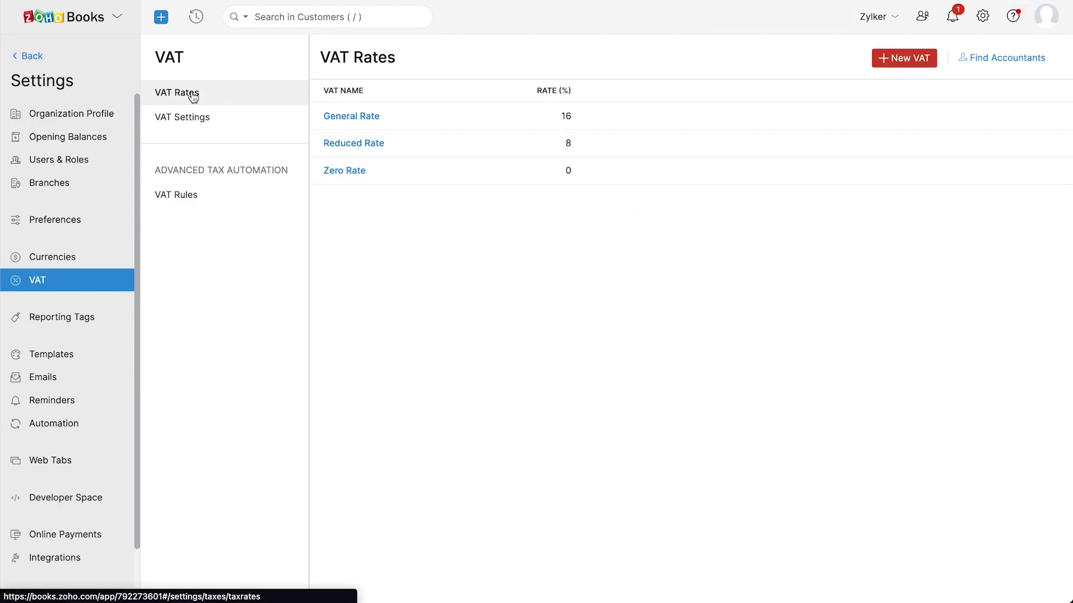
pyautogui.click(187, 206)
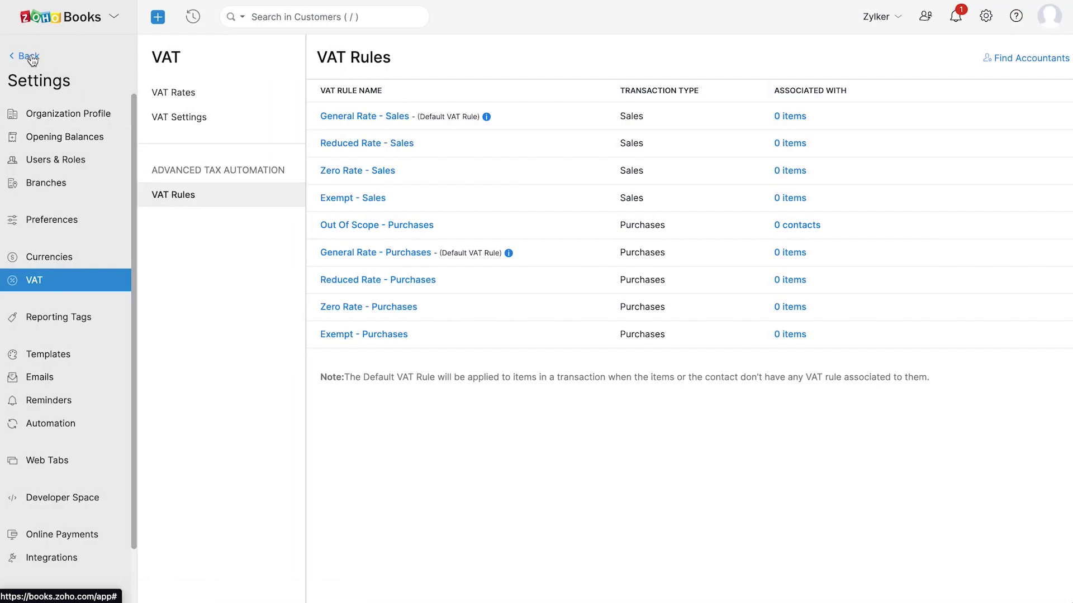
# Leave Settings and open the VAT3 Returns report showing the unfiled October 2022 return
pyautogui.click(29, 57)
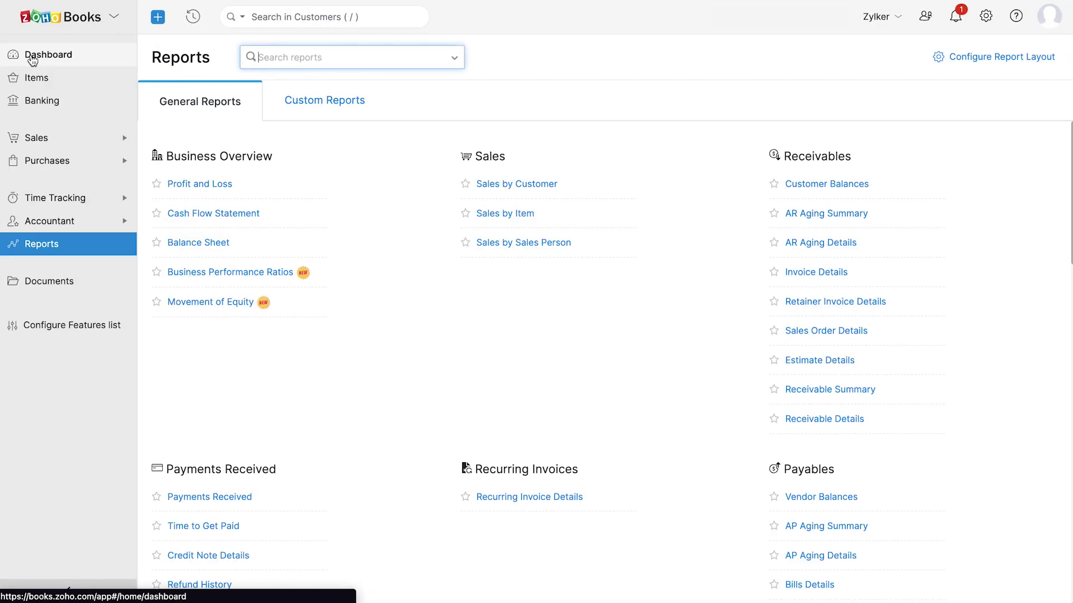
pyautogui.scroll(-5, 379, 380)
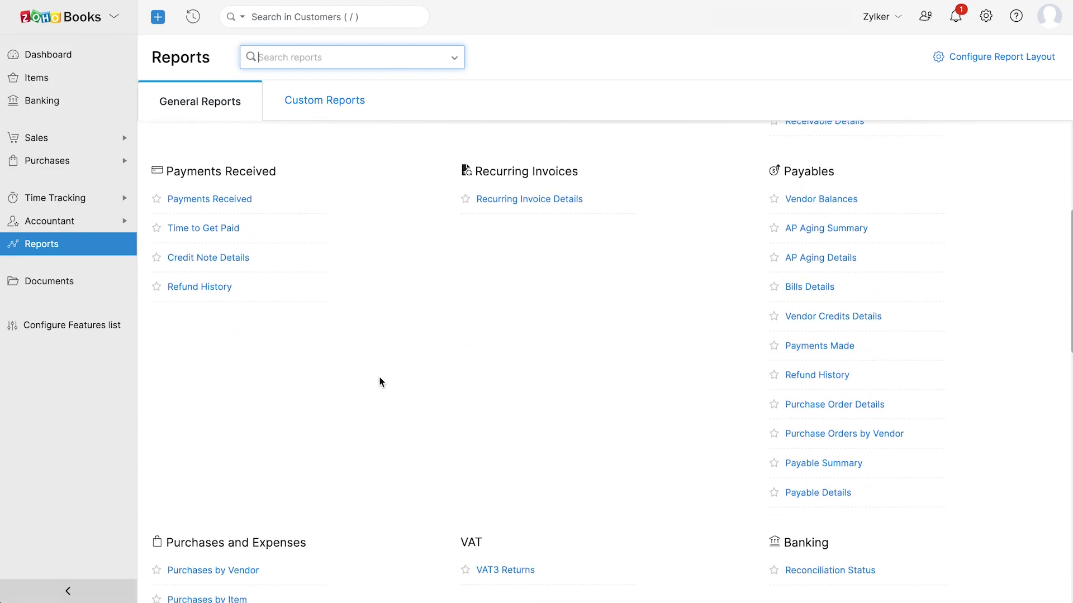
pyautogui.click(497, 552)
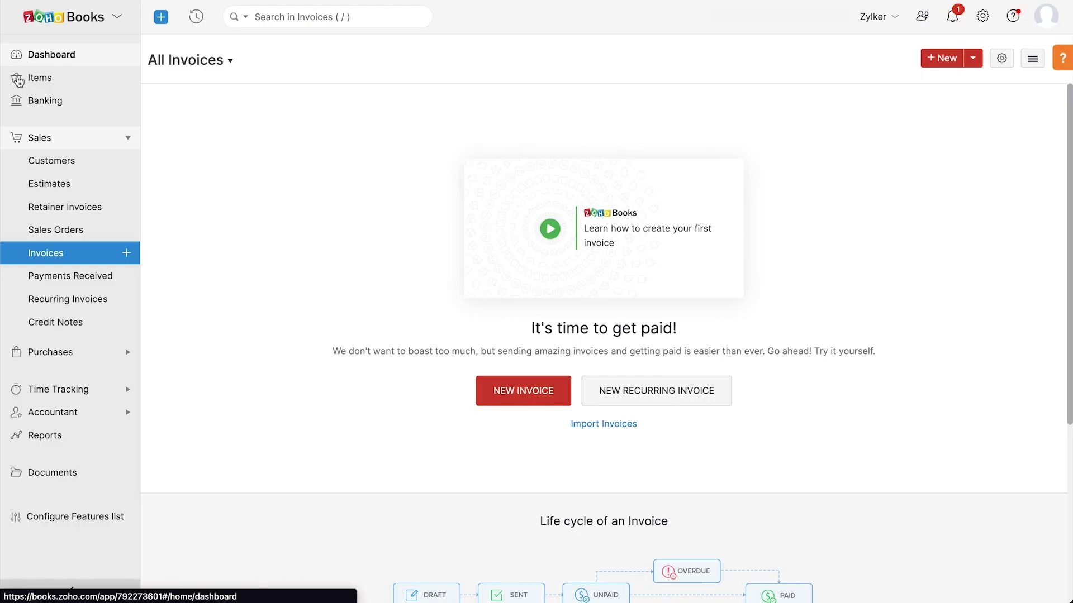
# Add a Savings account of type Other Asset to the chart of accounts
pyautogui.click(28, 412)
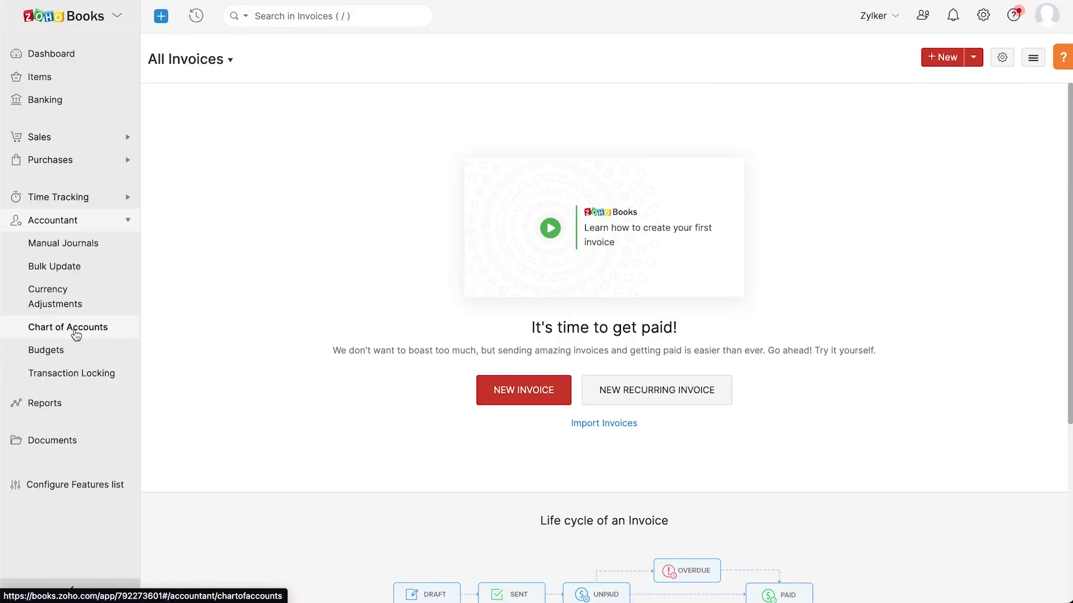
pyautogui.click(75, 333)
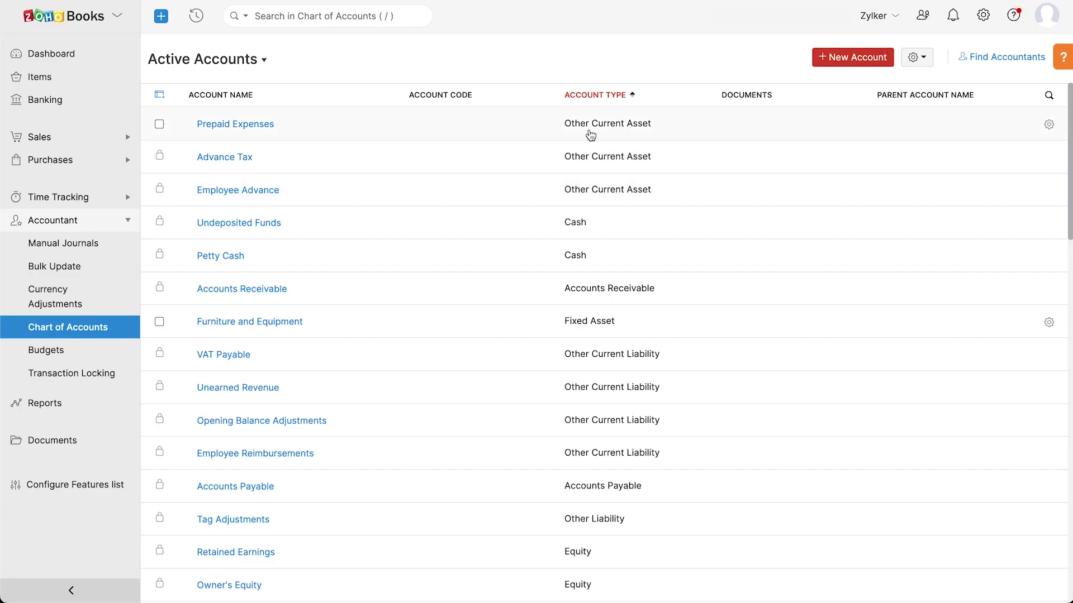
pyautogui.click(839, 59)
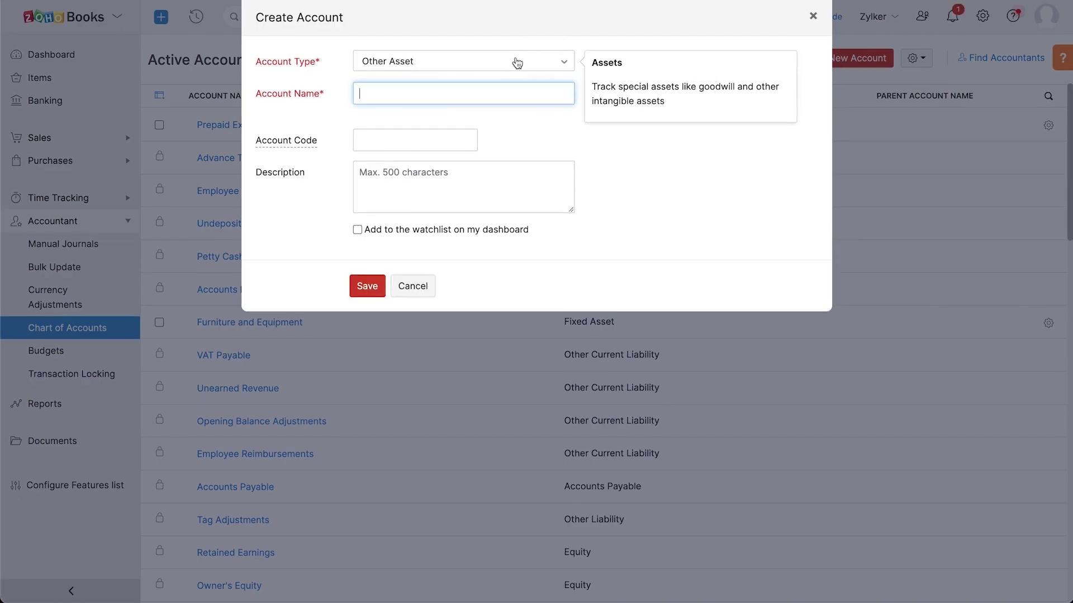
pyautogui.write('Savings')
pyautogui.click(379, 293)
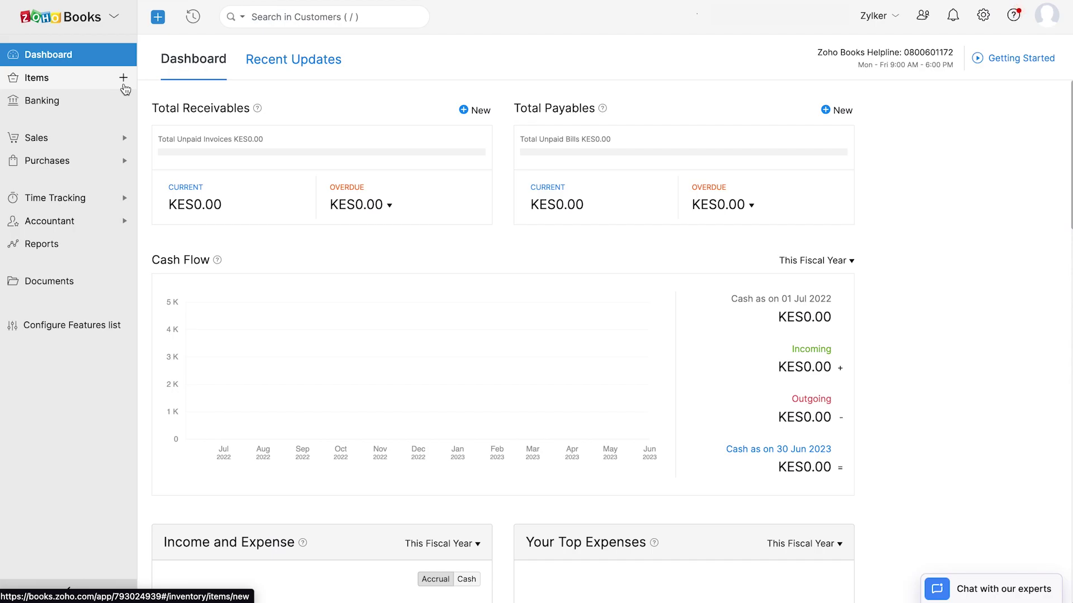
# Start a new Pen goods item measured in pcs with a KES 50 selling price
pyautogui.click(75, 78)
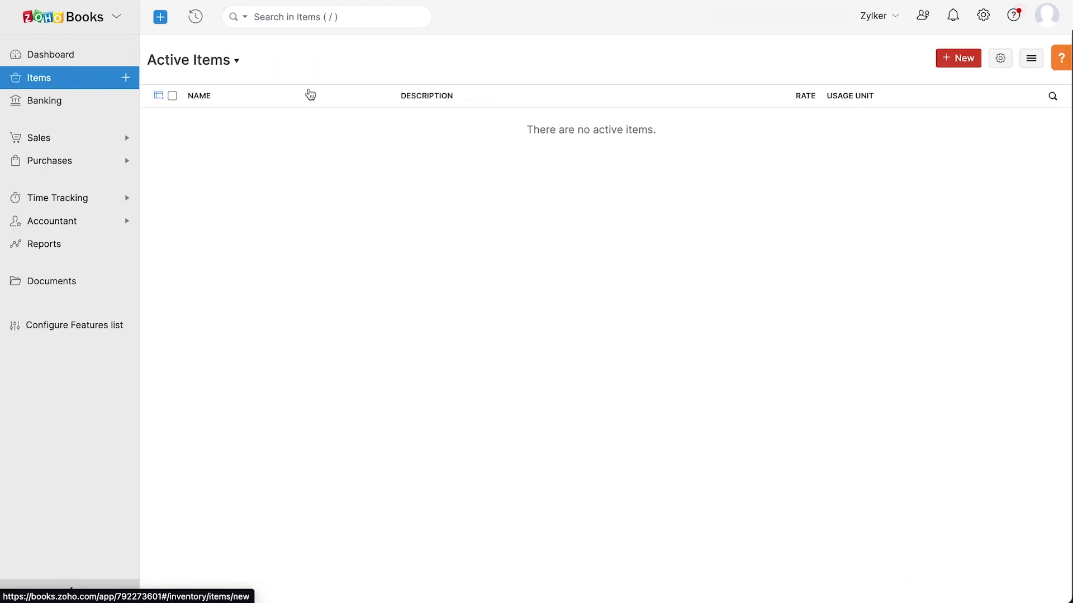
pyautogui.click(958, 58)
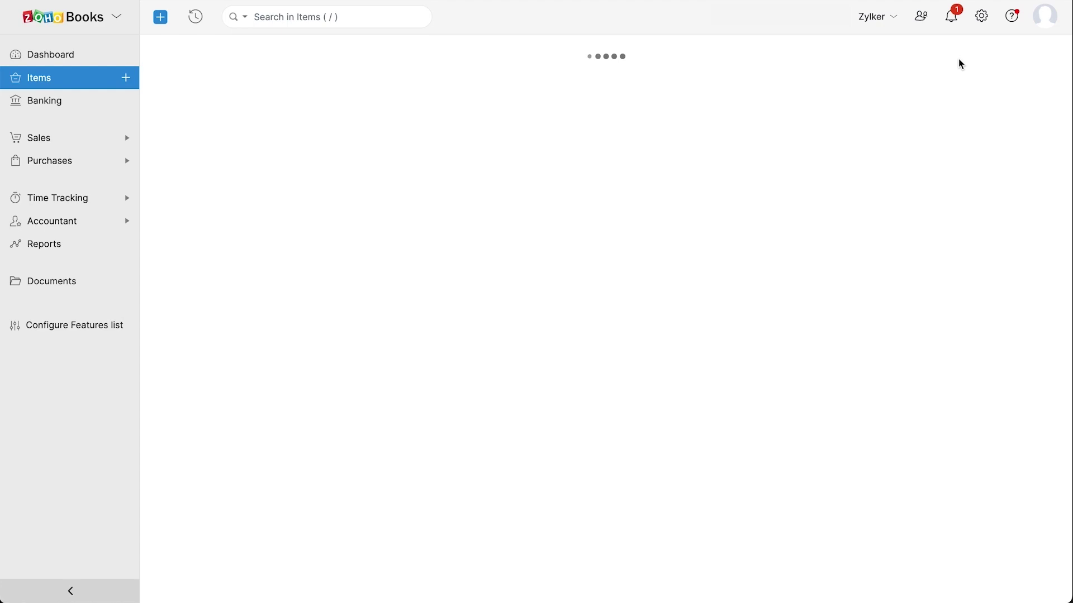
pyautogui.write('Pen')
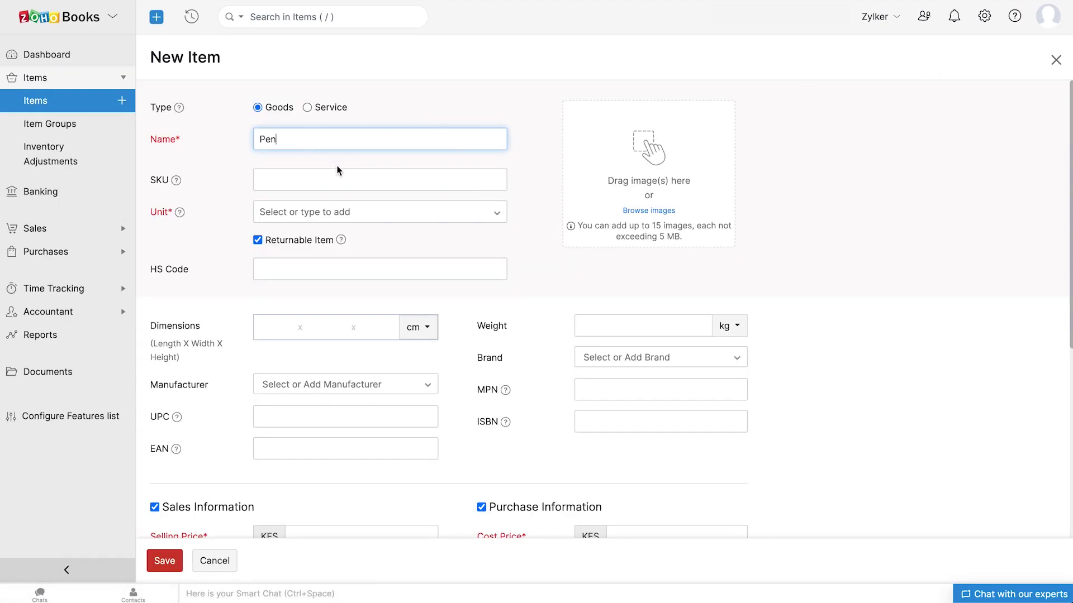
pyautogui.click(347, 212)
pyautogui.write('pcs')
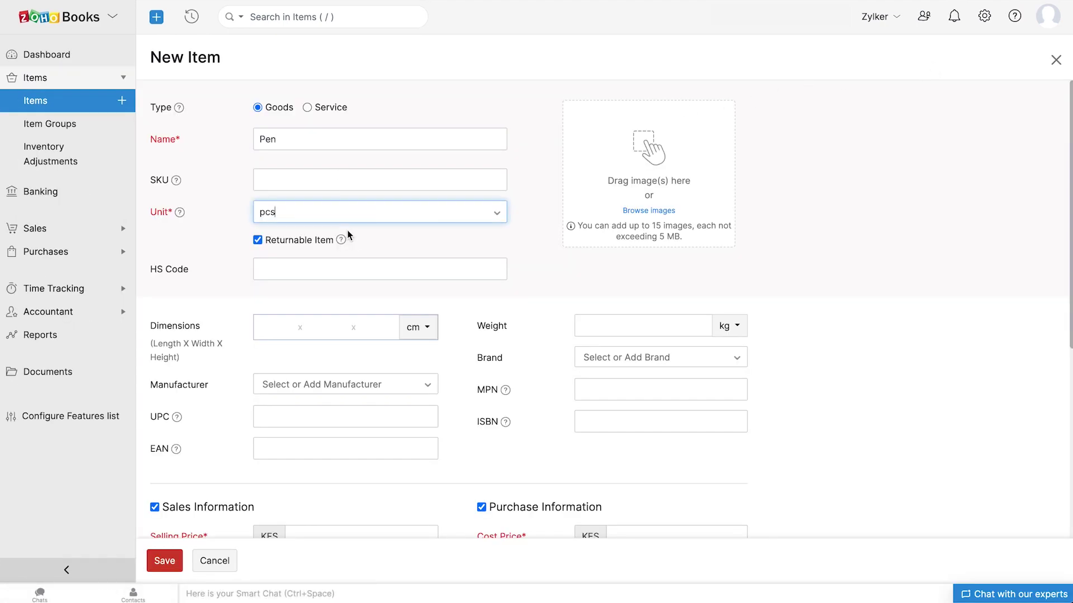
pyautogui.scroll(-5, 351, 234)
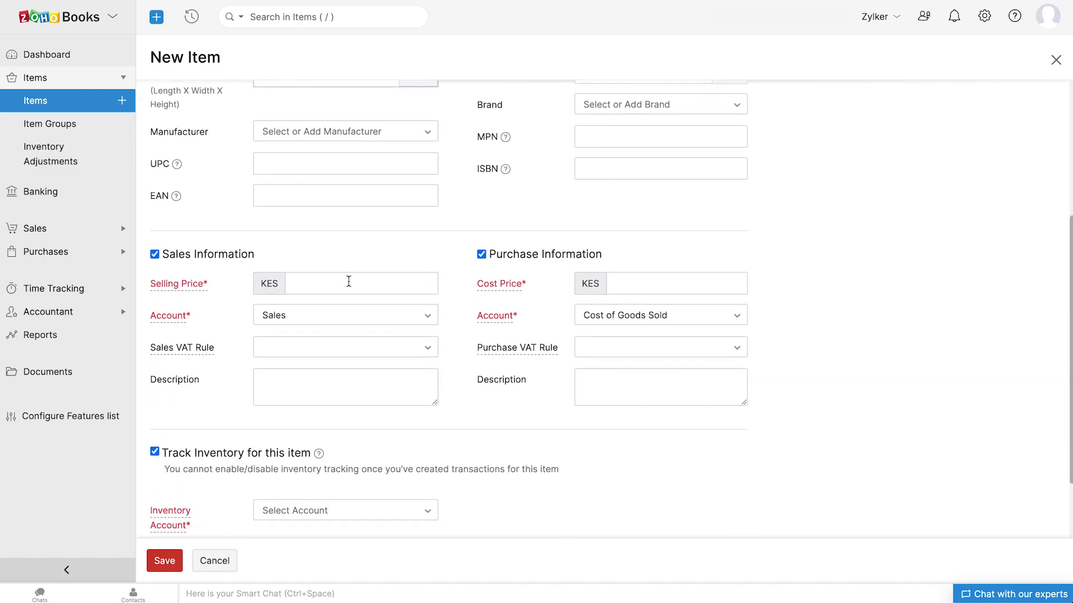
pyautogui.click(349, 282)
pyautogui.write('50')
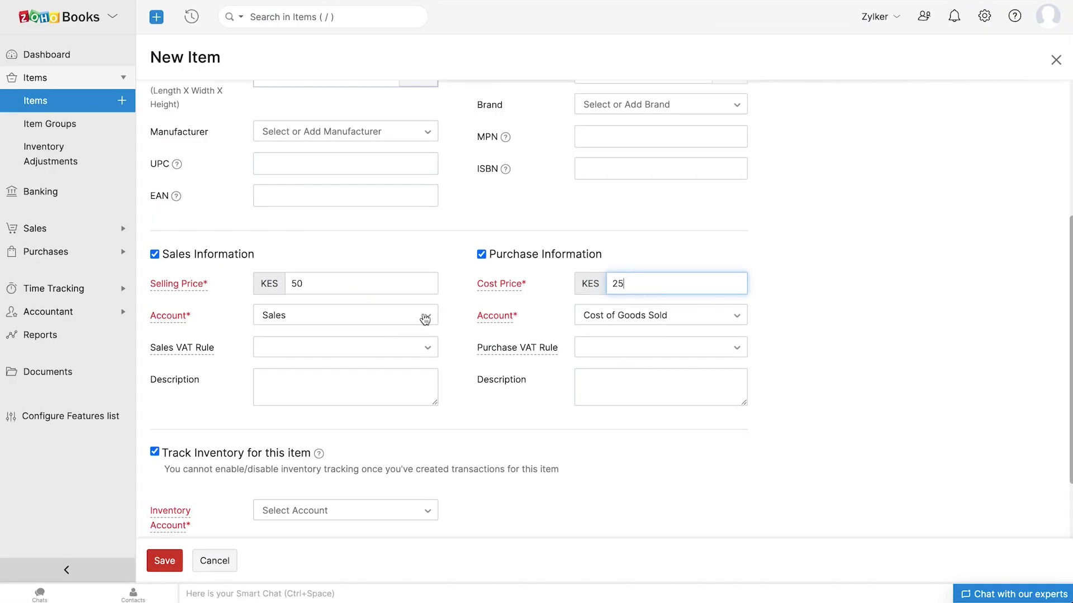
# Assign the Sales, Cost of Goods Sold and Inventory Asset accounts and save the Pen item
pyautogui.click(419, 317)
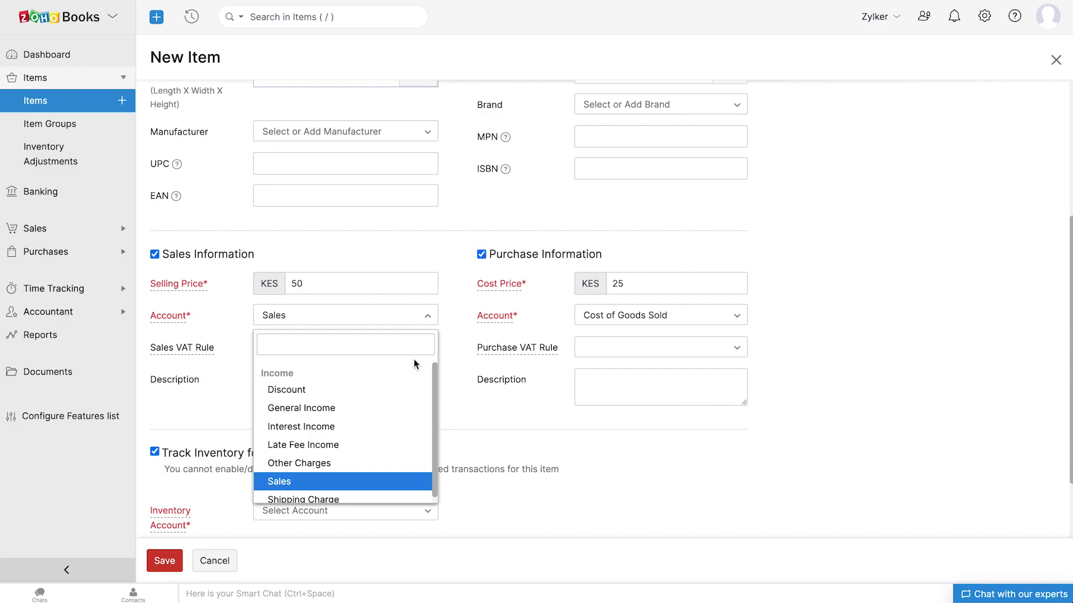
pyautogui.click(401, 481)
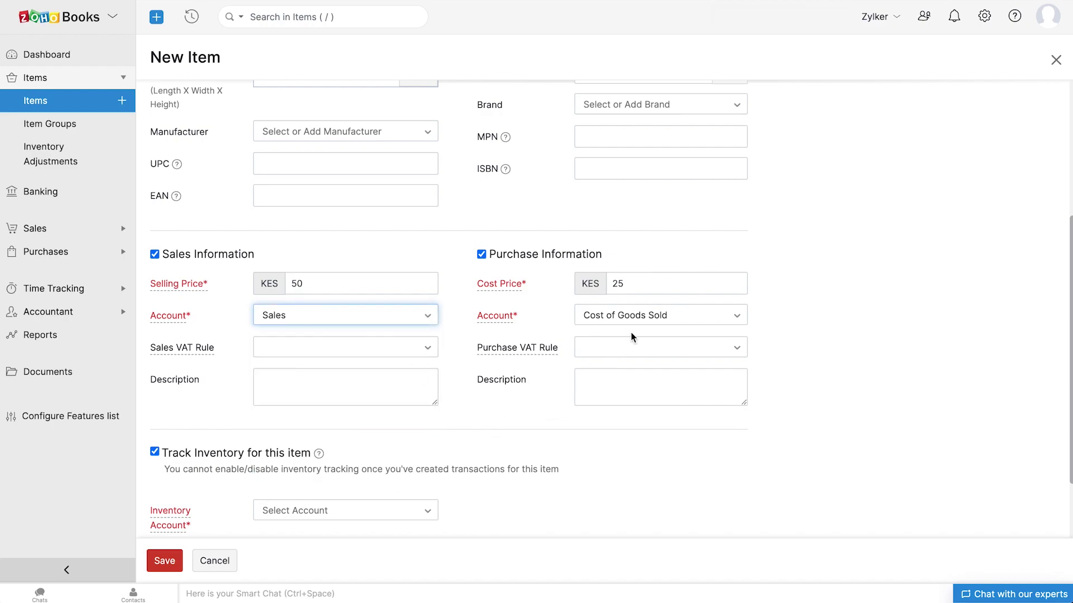
pyautogui.click(645, 317)
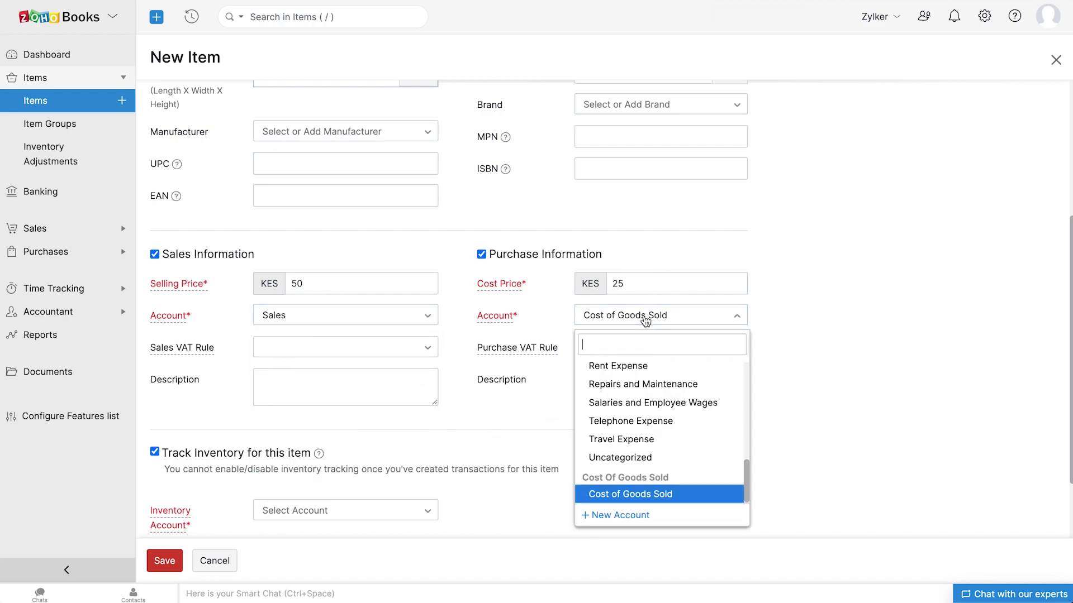
pyautogui.click(633, 495)
pyautogui.scroll(-2, 633, 498)
pyautogui.scroll(-3, 633, 498)
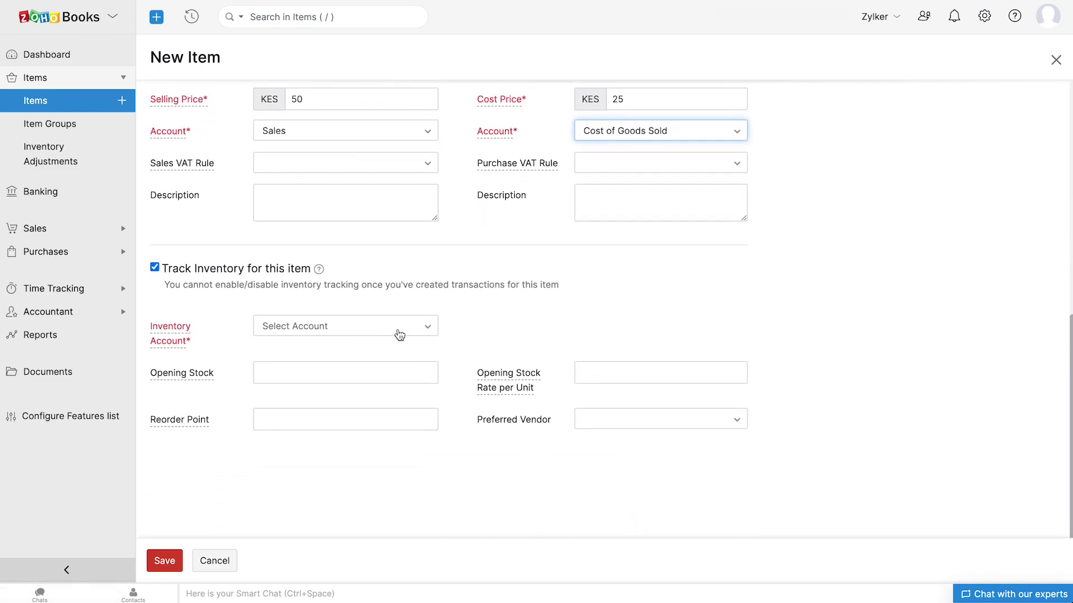
pyautogui.click(399, 334)
pyautogui.click(373, 400)
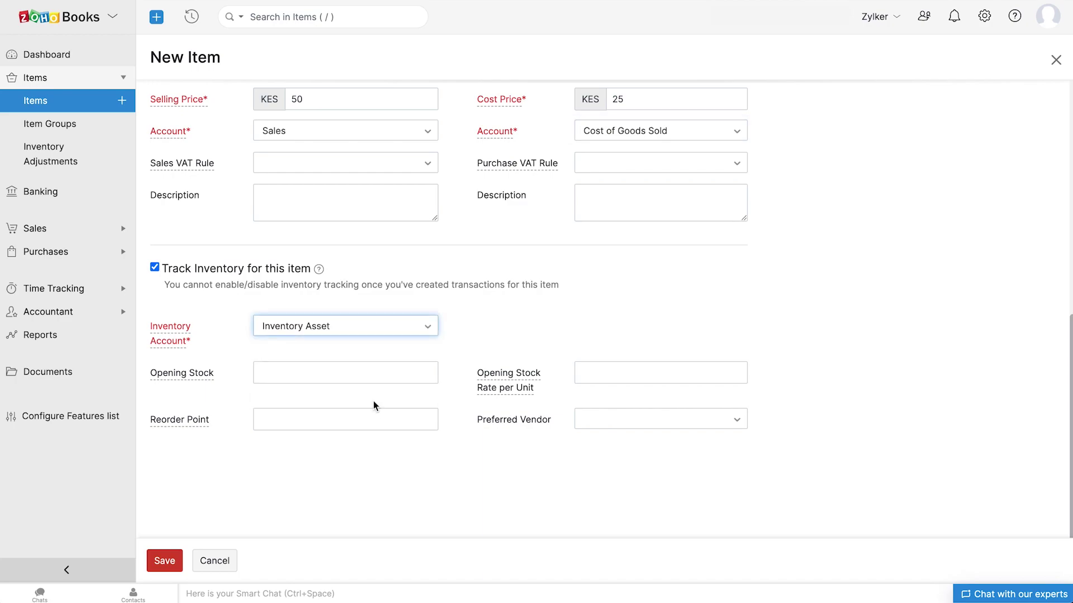
pyautogui.click(249, 411)
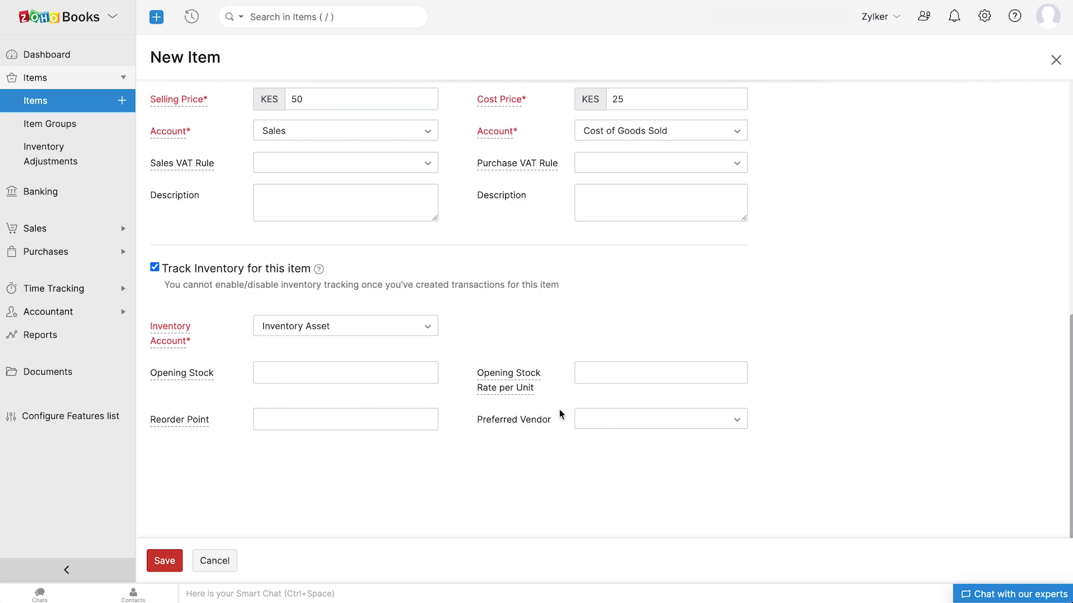
pyautogui.click(165, 565)
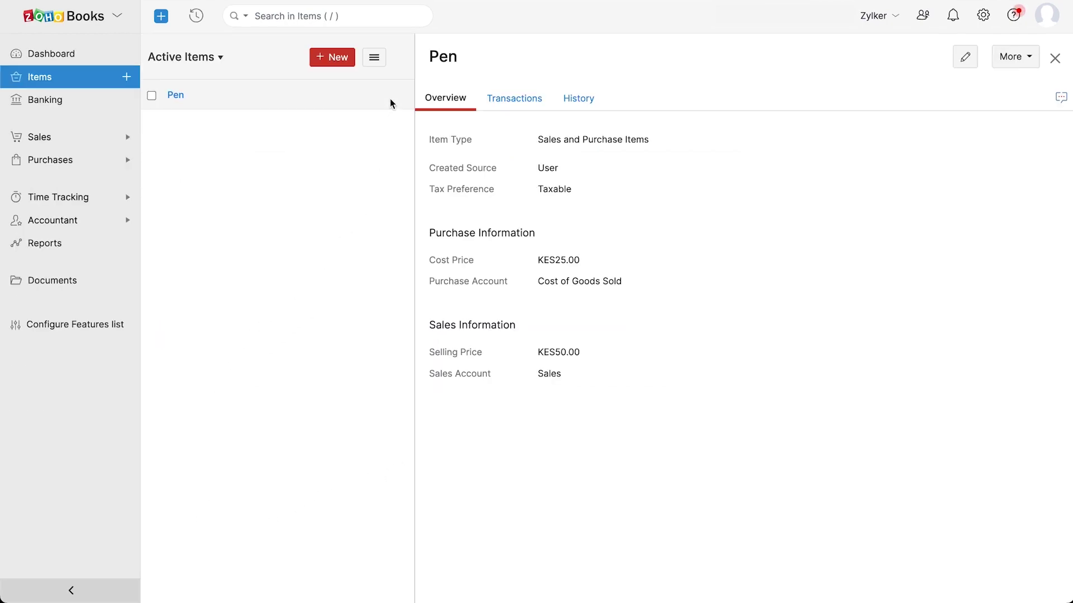
pyautogui.click(374, 59)
pyautogui.click(100, 142)
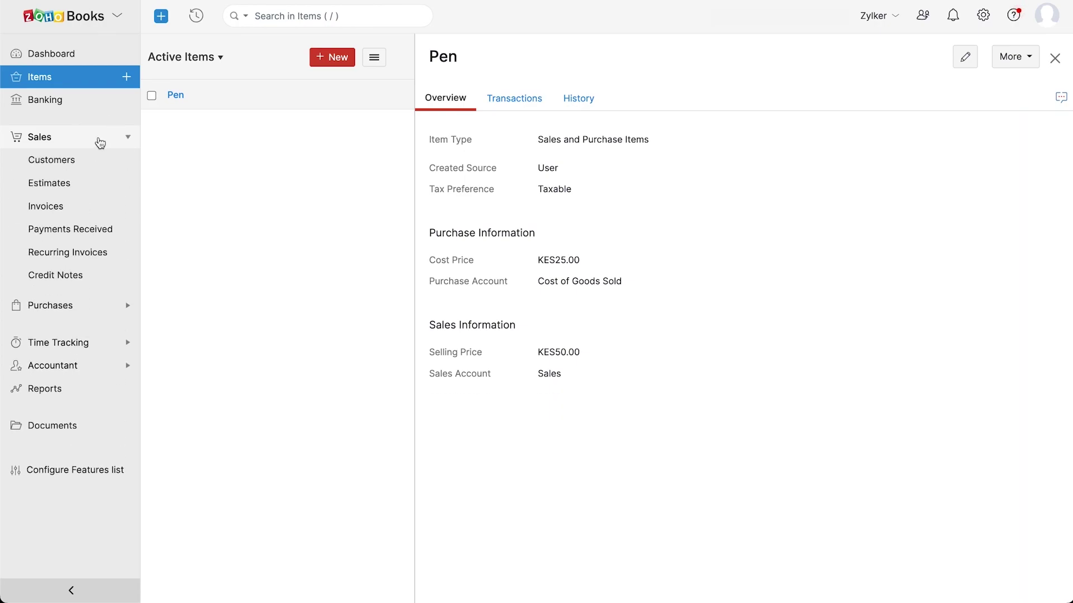
# Start a new Mr. customer at company Healthify with their first name, display name and e-mail
pyautogui.click(98, 167)
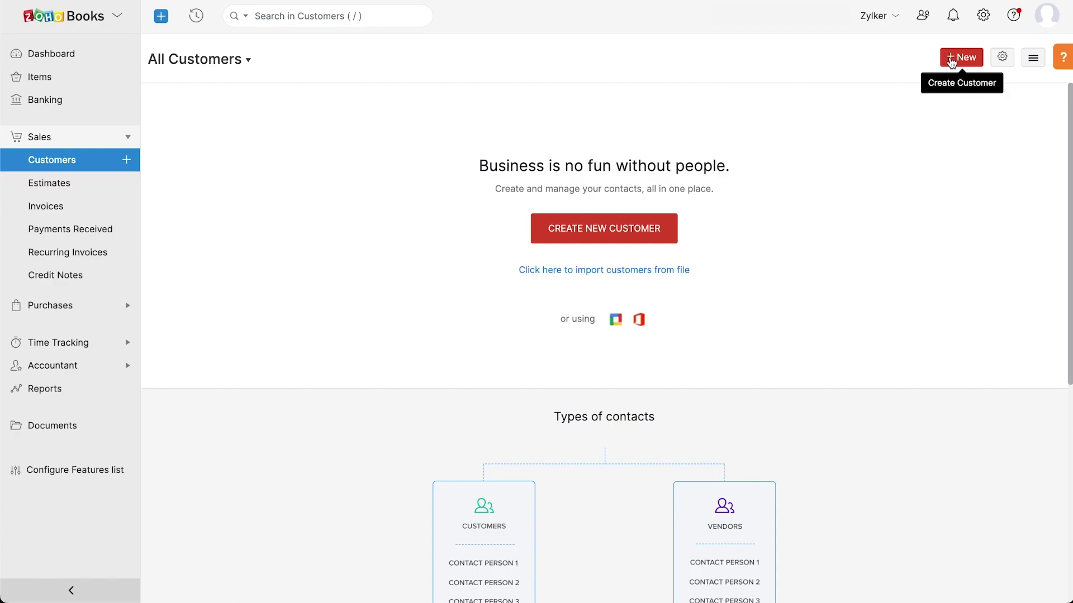
pyautogui.click(952, 62)
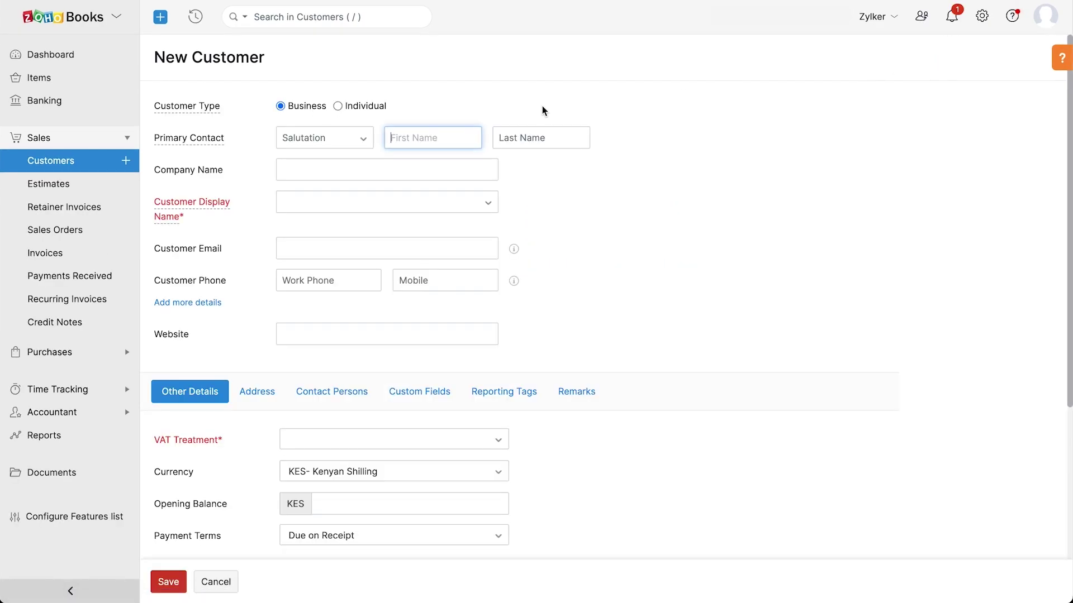
pyautogui.click(350, 135)
pyautogui.click(335, 159)
pyautogui.press('Tab')
pyautogui.write('Mark')
pyautogui.click(387, 168)
pyautogui.write('Healthify')
pyautogui.click(383, 201)
pyautogui.click(377, 224)
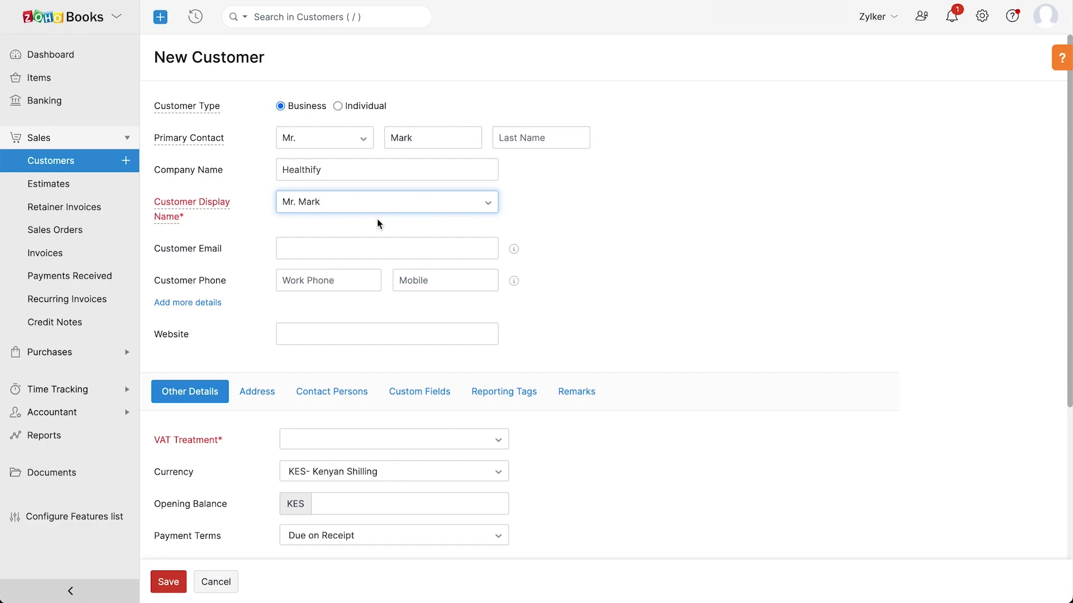
pyautogui.click(369, 246)
# Mark the customer VAT Registered with their PIN, a 100 opening balance and portal access
pyautogui.scroll(-3, 371, 249)
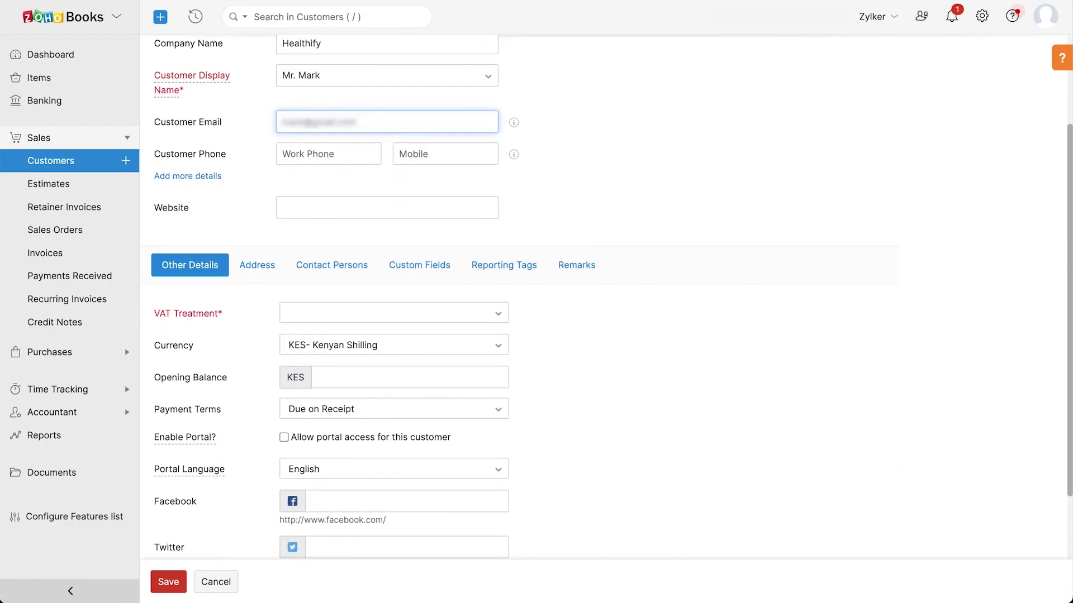
pyautogui.click(374, 248)
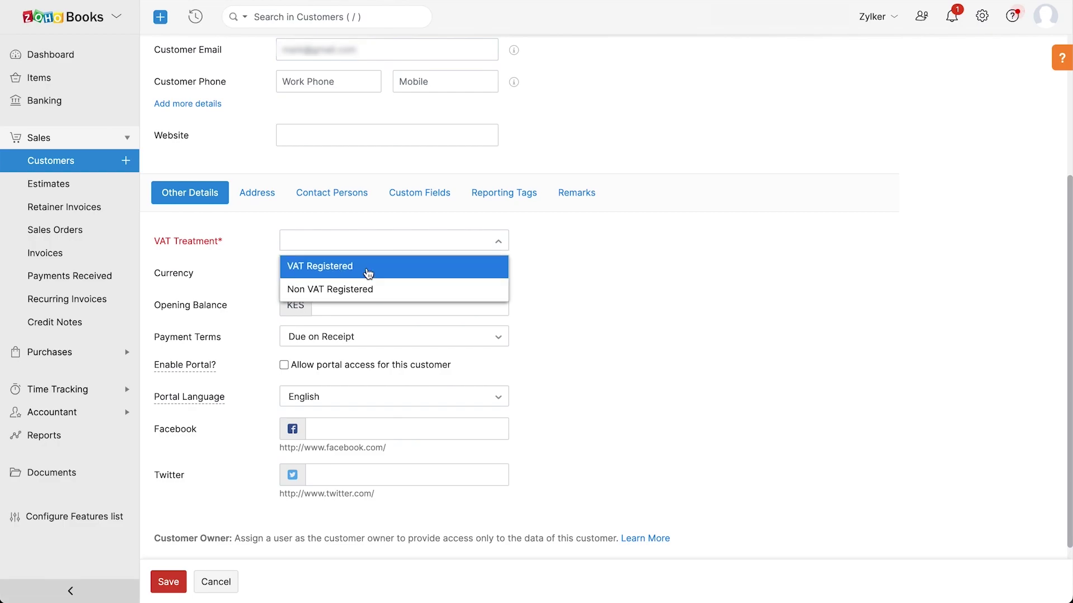
pyautogui.click(368, 272)
pyautogui.hotkey('ctrl', 'v')
pyautogui.click(355, 350)
pyautogui.write('100')
pyautogui.click(284, 413)
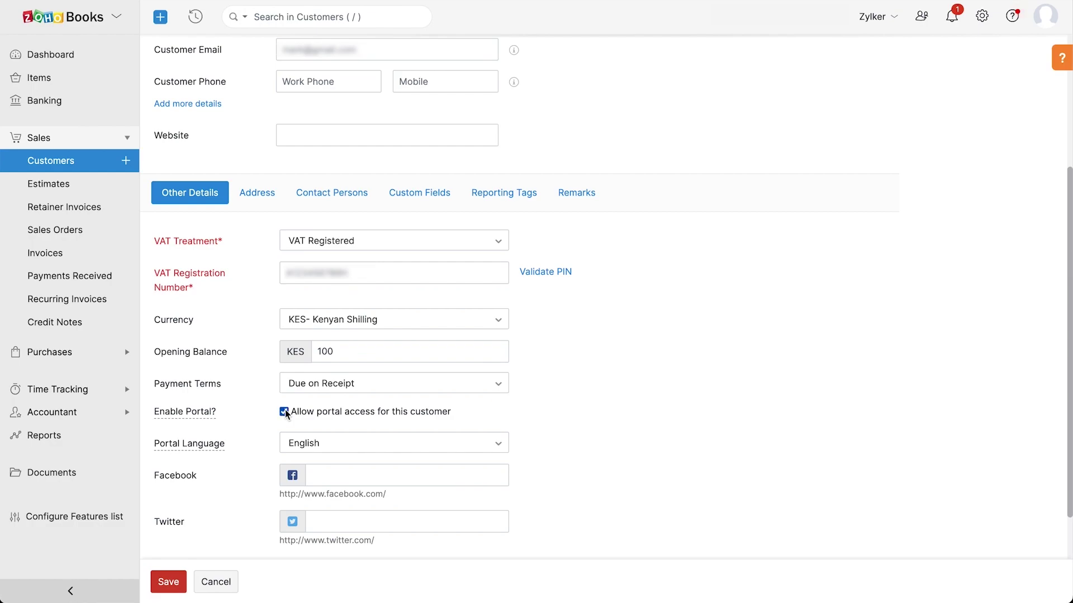
# Review the address details, save the Healthify customer, and show the Vendors list
pyautogui.scroll(-2, 285, 413)
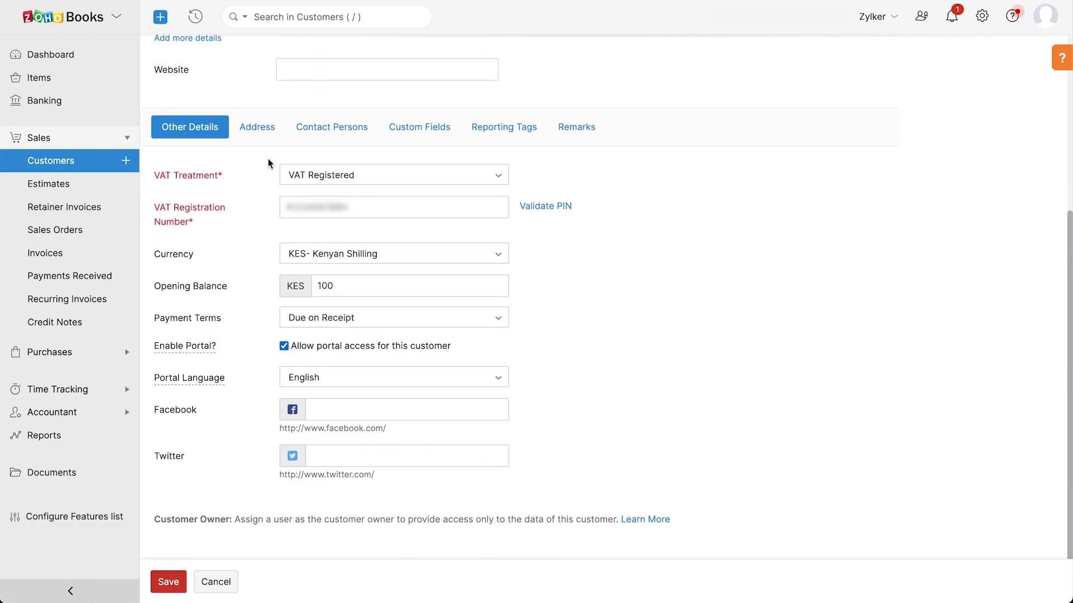
pyautogui.click(267, 135)
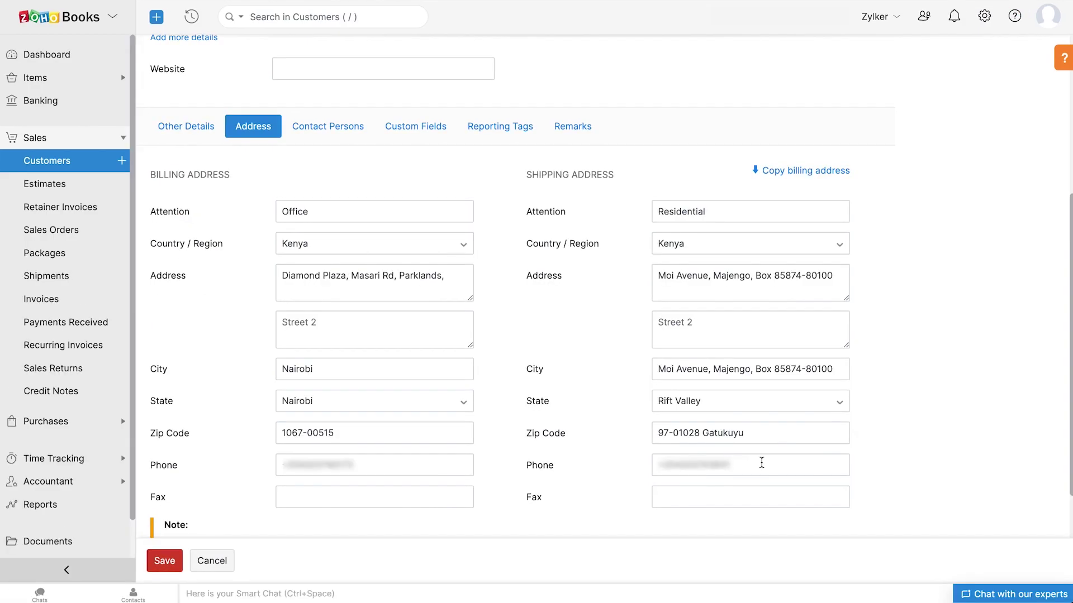
pyautogui.scroll(-1, 761, 462)
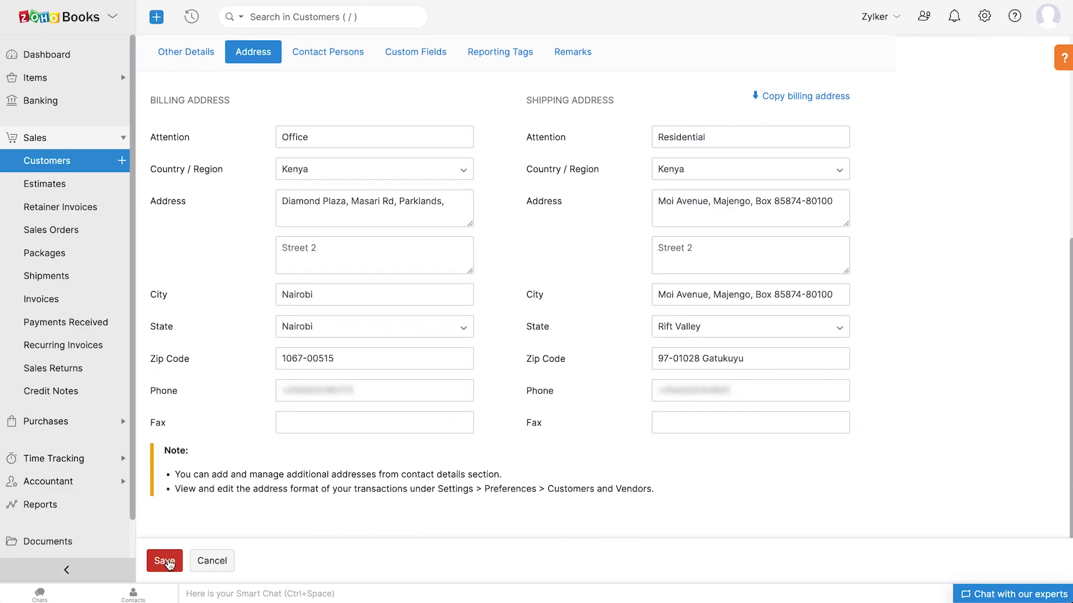
pyautogui.click(164, 561)
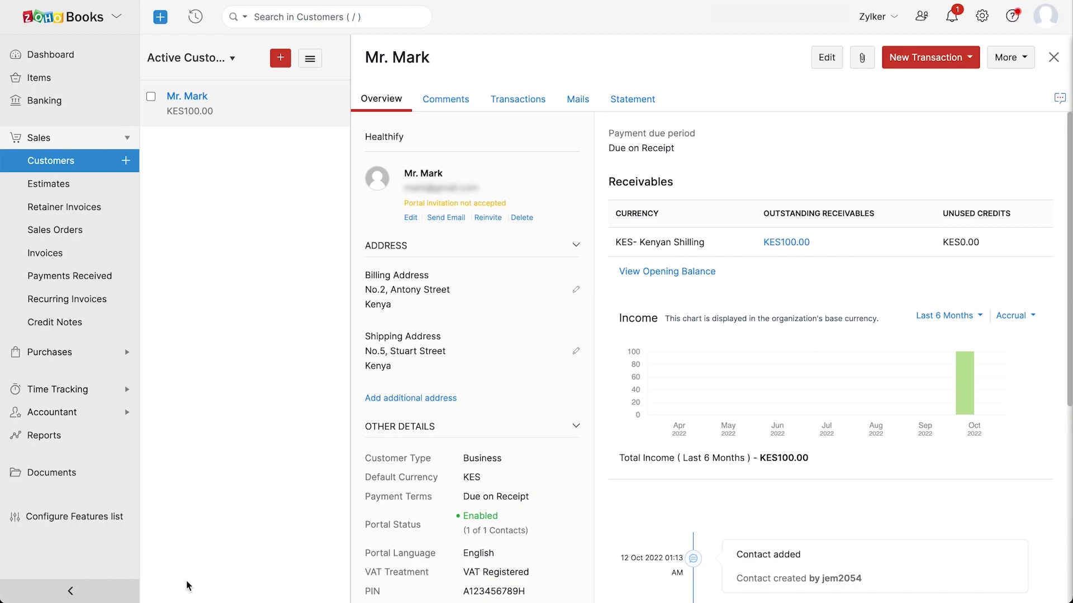
pyautogui.click(36, 353)
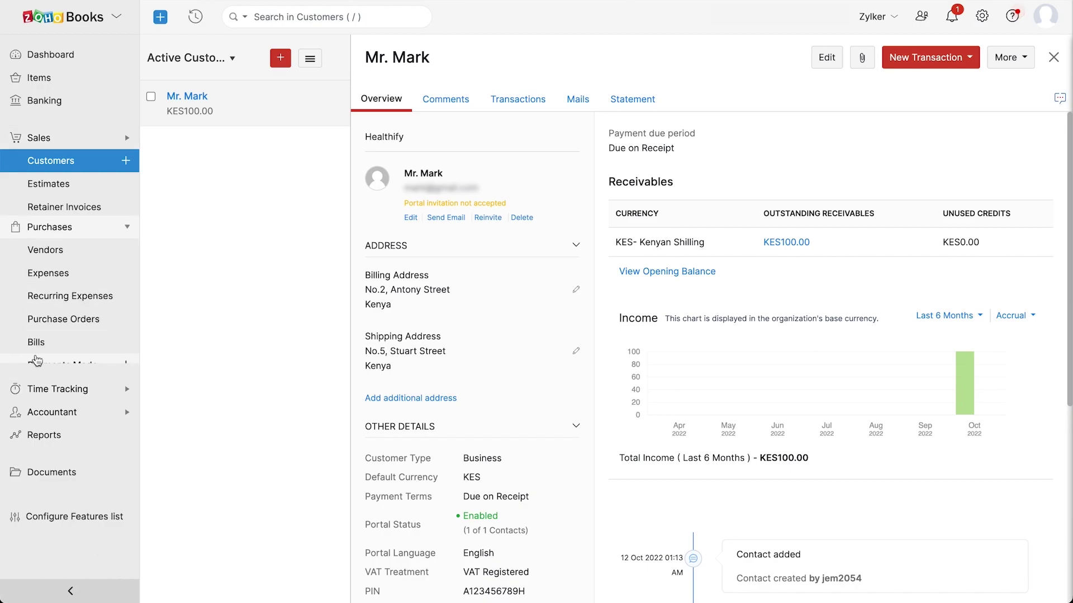
pyautogui.click(66, 189)
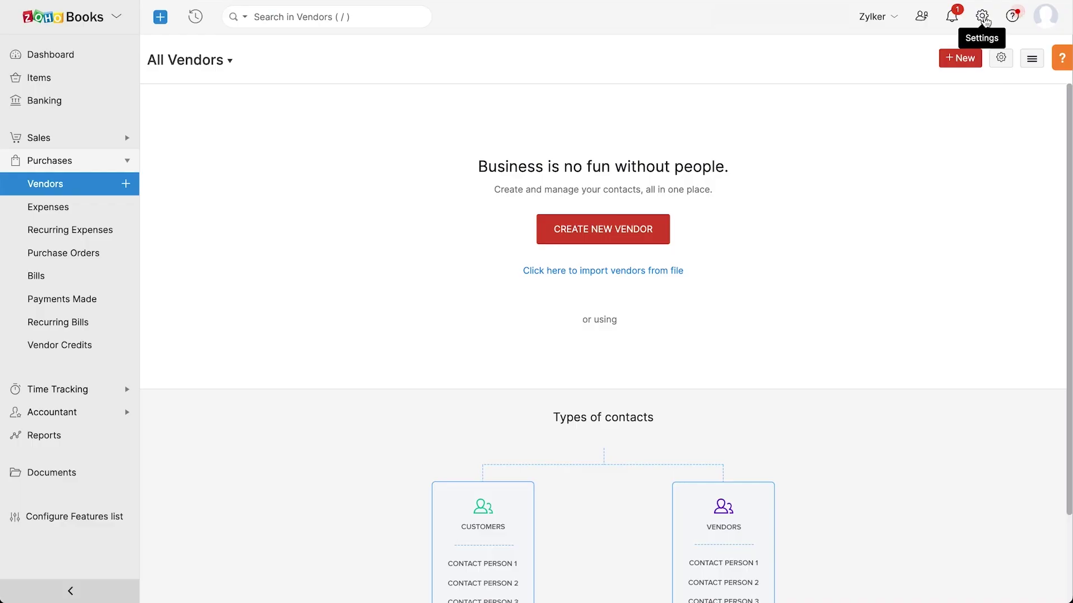
# Open the Opening Balances for editing and expand the asset accounts
pyautogui.click(984, 18)
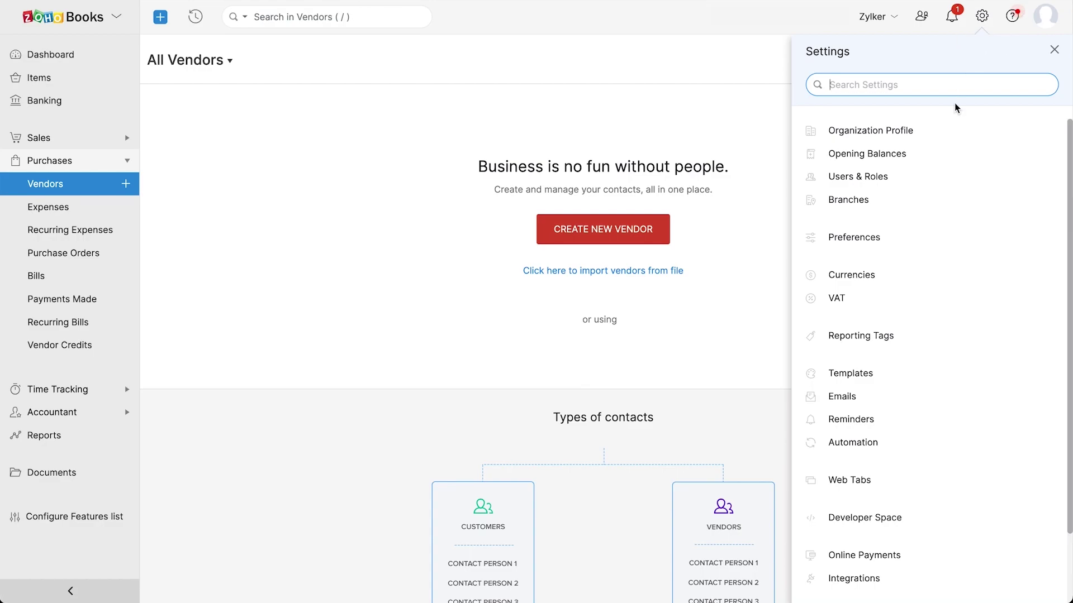
pyautogui.click(943, 153)
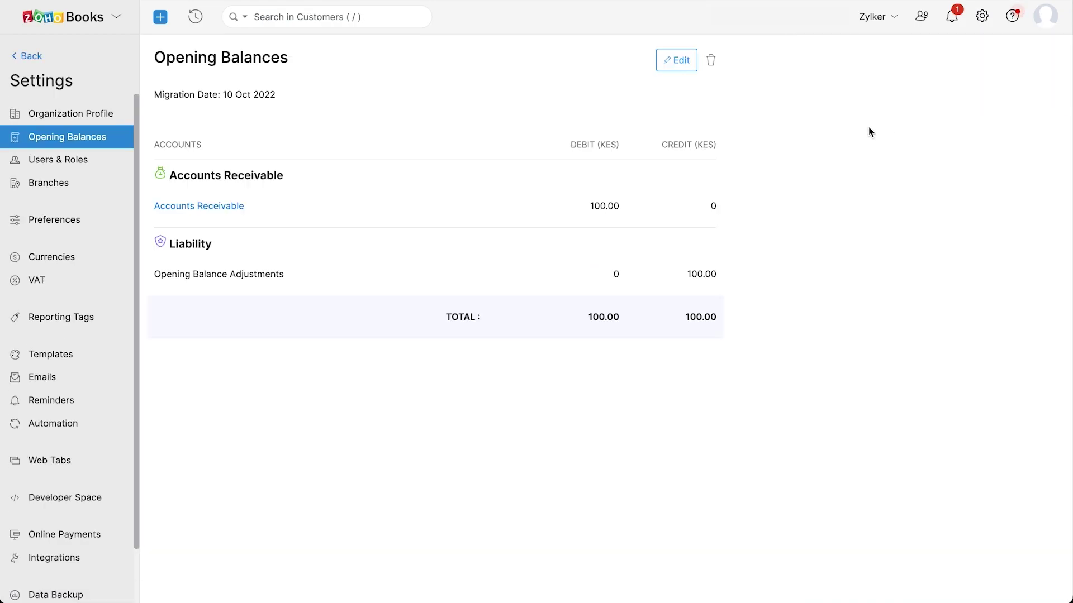
pyautogui.click(680, 68)
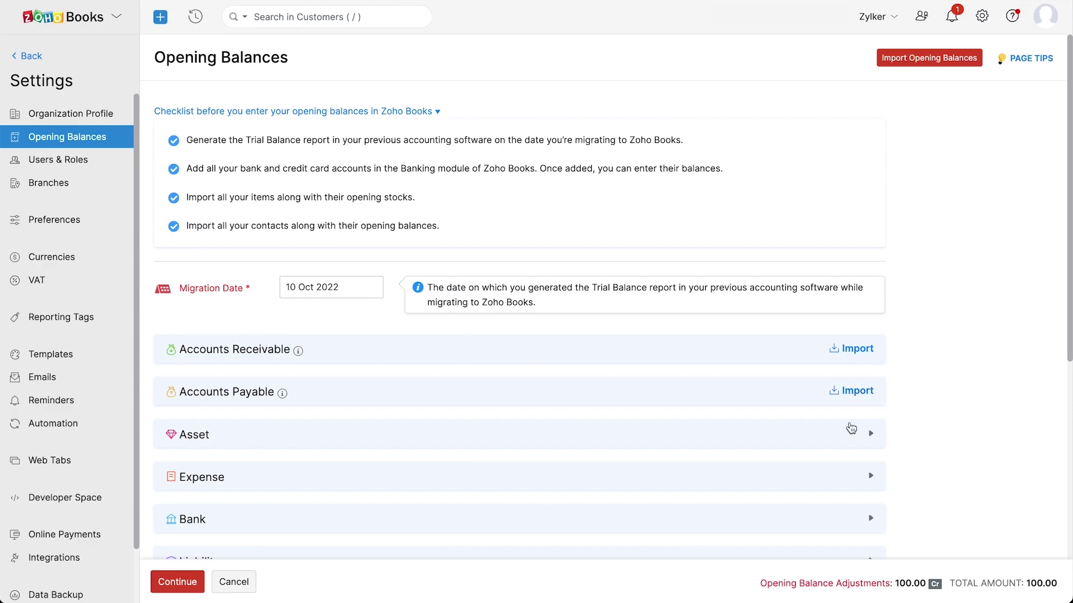
pyautogui.click(845, 438)
pyautogui.scroll(-3, 837, 243)
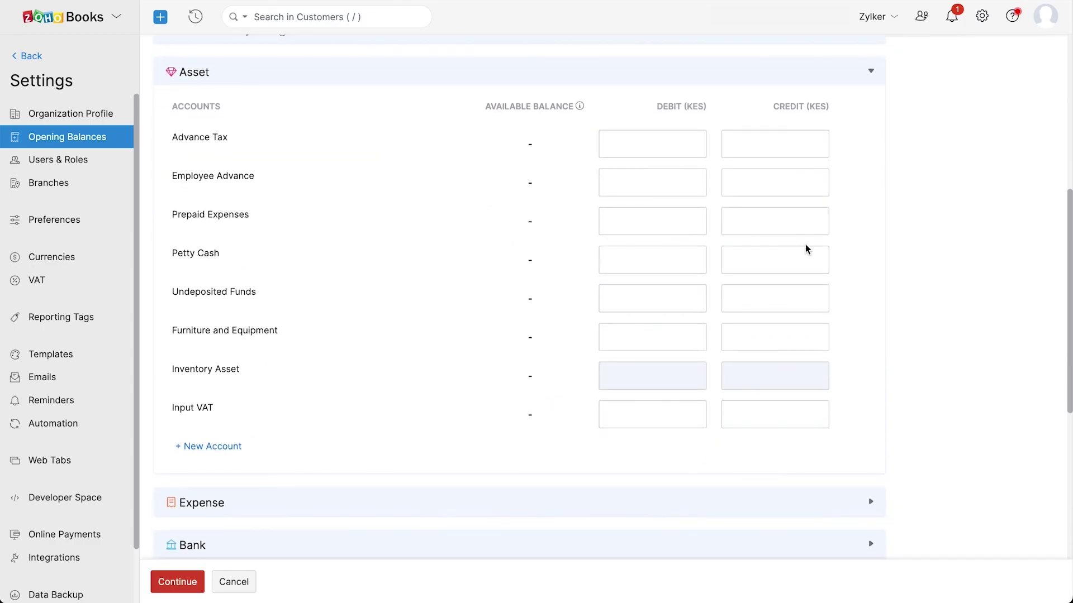
# Enter Petty Cash debit 50 and credit 100, and a Consultant Expense credit of 150
pyautogui.click(682, 259)
pyautogui.write('50')
pyautogui.click(740, 261)
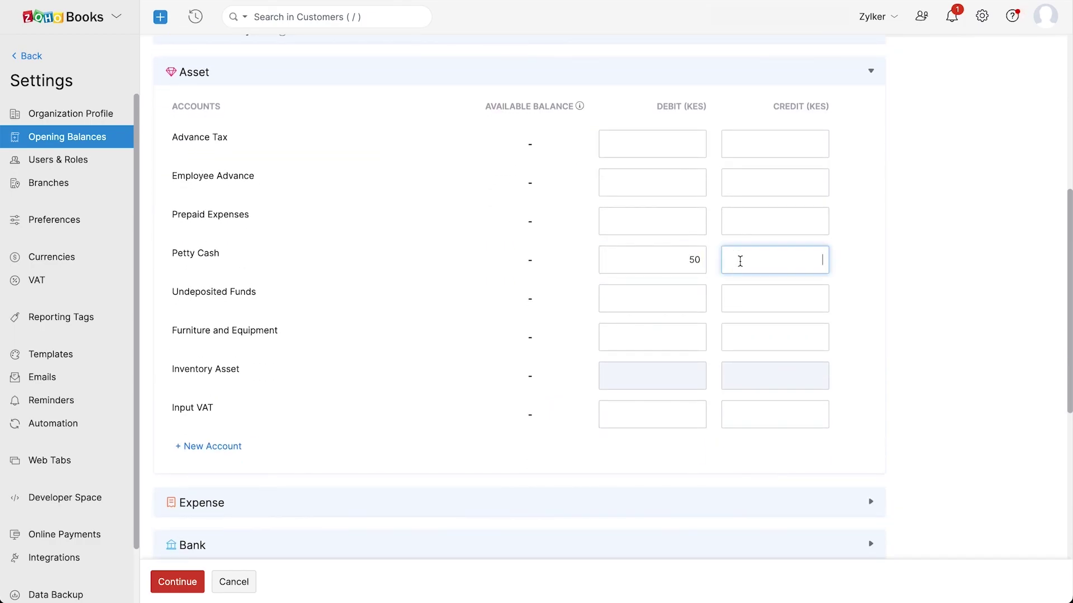
pyautogui.write('100')
pyautogui.scroll(-5, 739, 265)
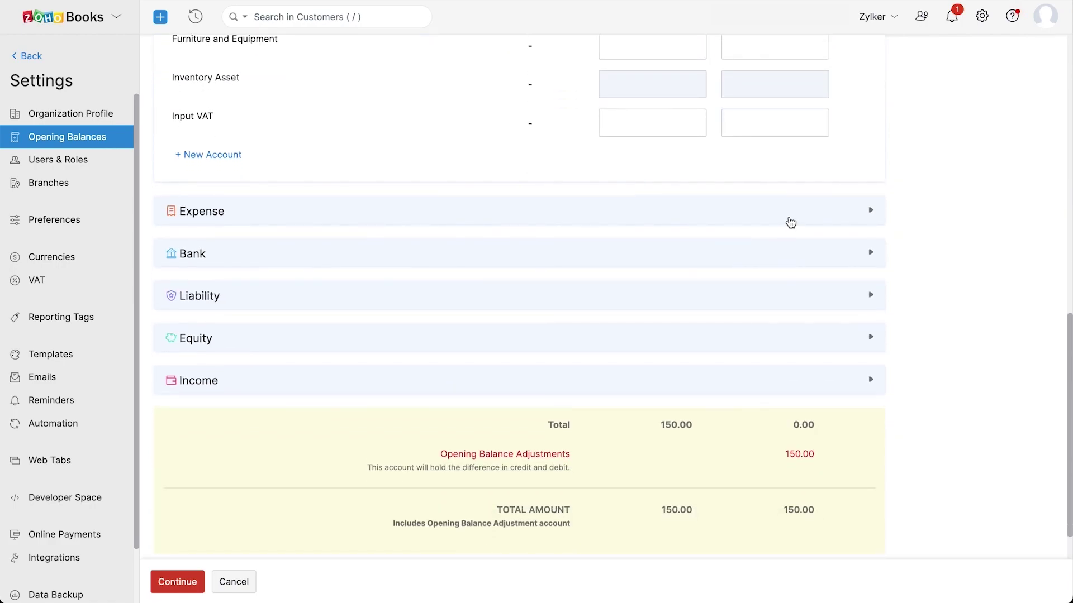
pyautogui.click(788, 218)
pyautogui.scroll(-4, 788, 231)
pyautogui.click(770, 227)
pyautogui.write('150')
pyautogui.scroll(-5, 715, 231)
pyautogui.scroll(-4, 703, 236)
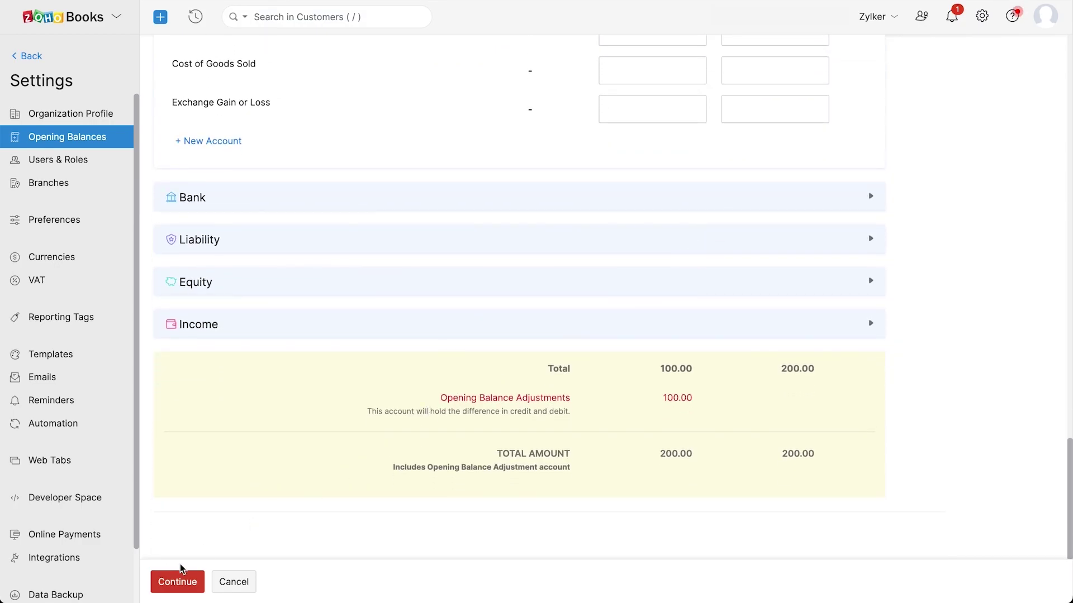
# Submit and confirm opening balances of 150.00 per side, accepting the 50.00 adjustment
pyautogui.click(163, 590)
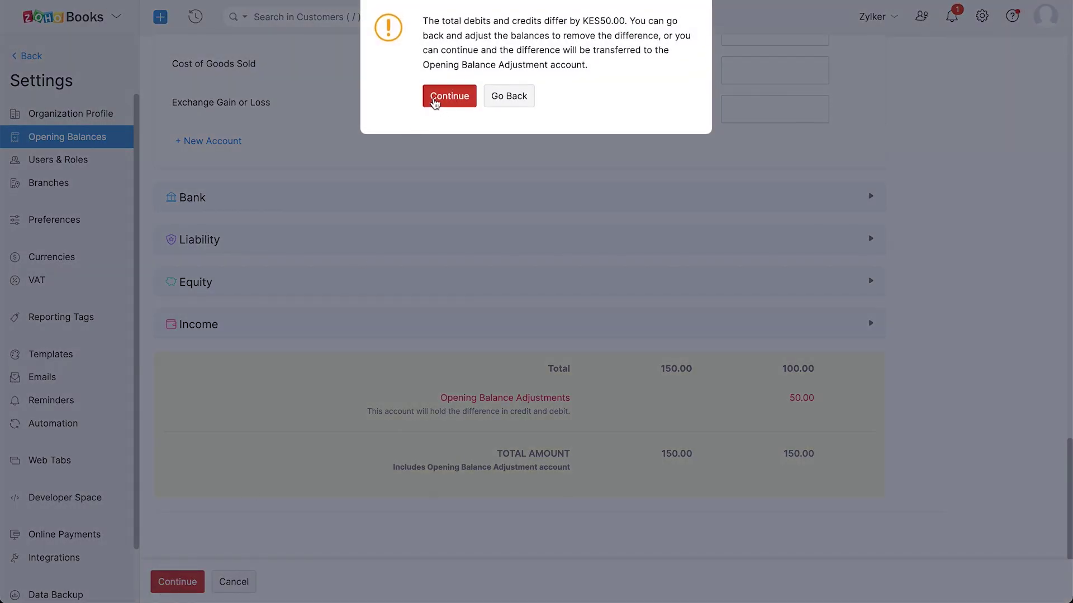
pyautogui.click(435, 100)
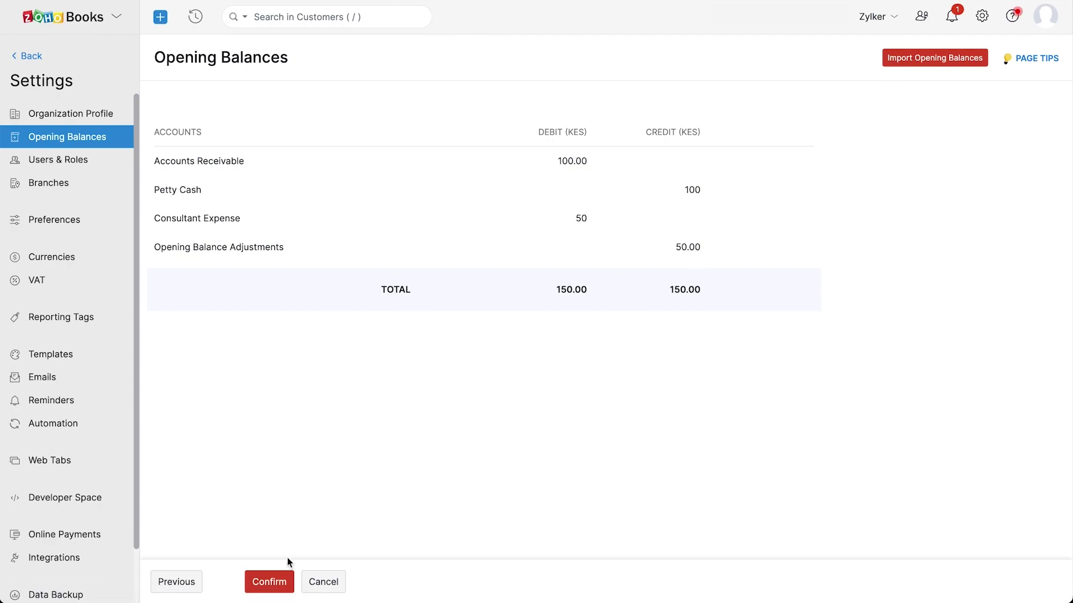
pyautogui.click(267, 584)
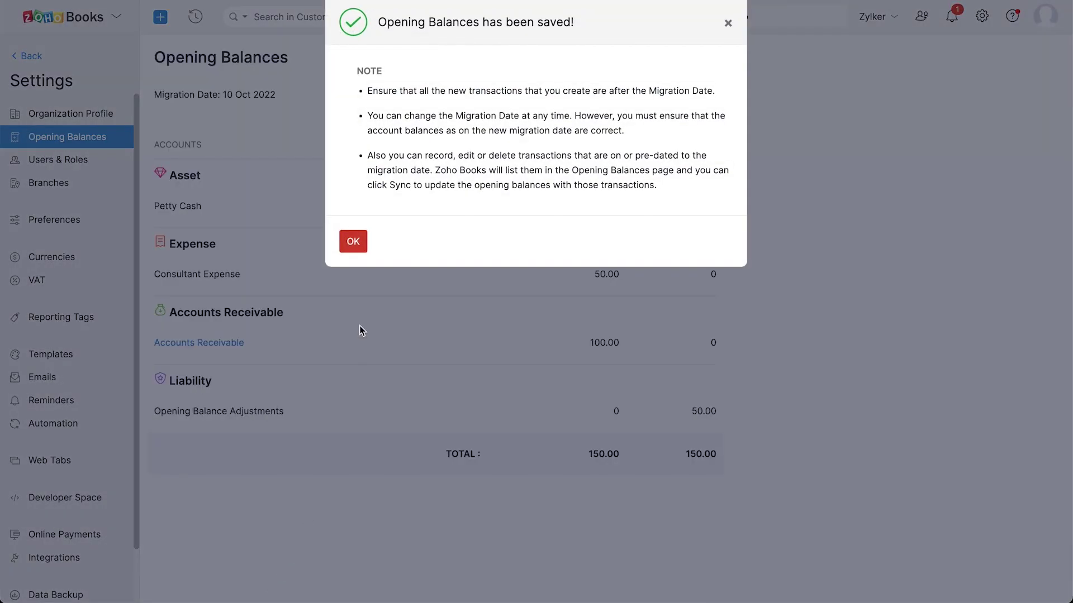
pyautogui.click(353, 242)
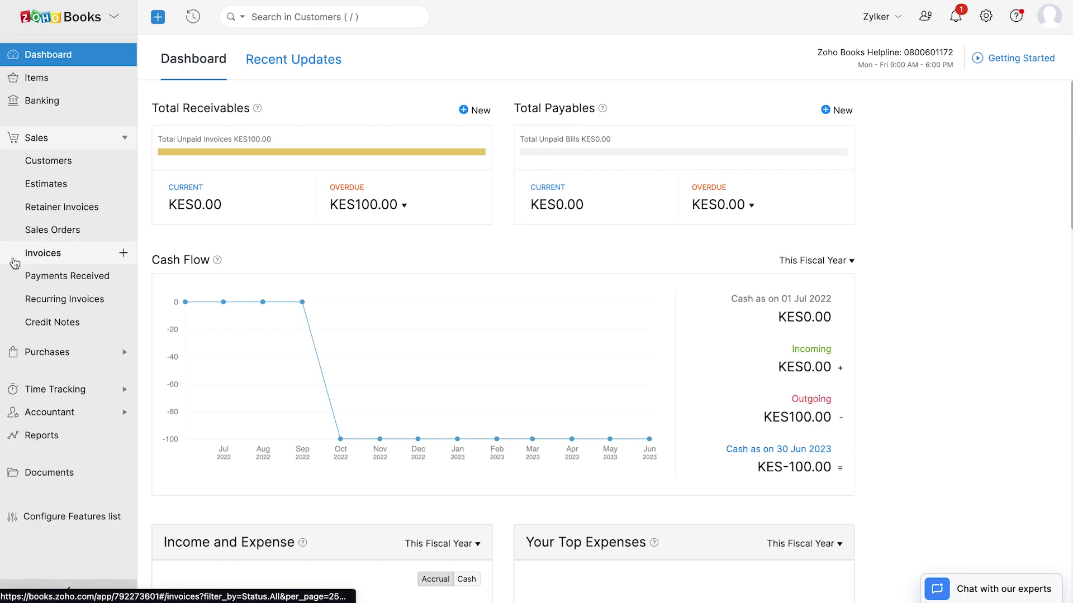
# Start an invoice for the Healthify customer with one Pen on the first line
pyautogui.click(124, 254)
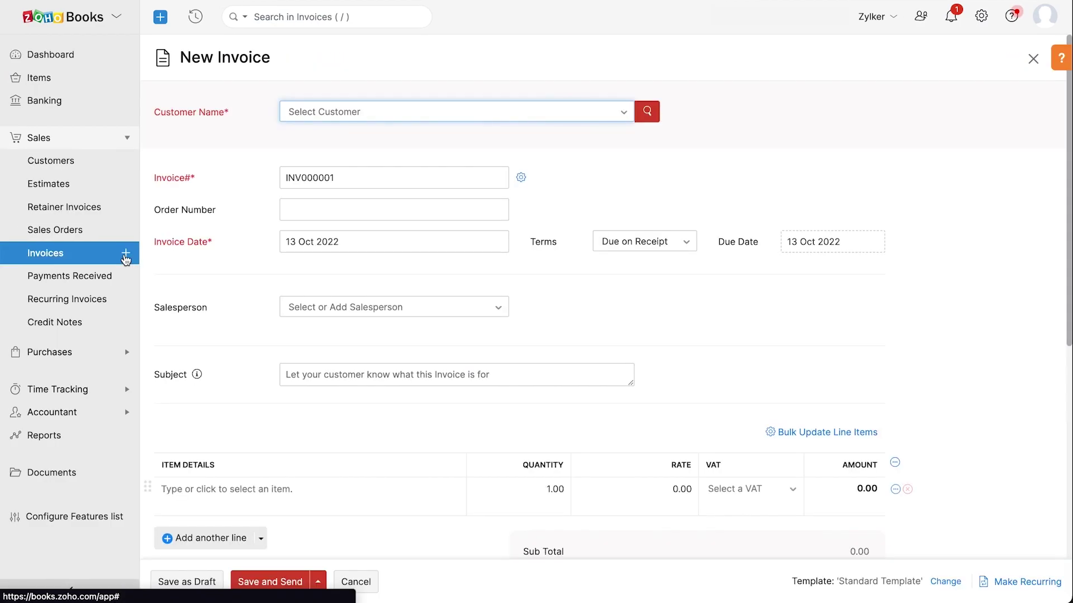
pyautogui.click(624, 110)
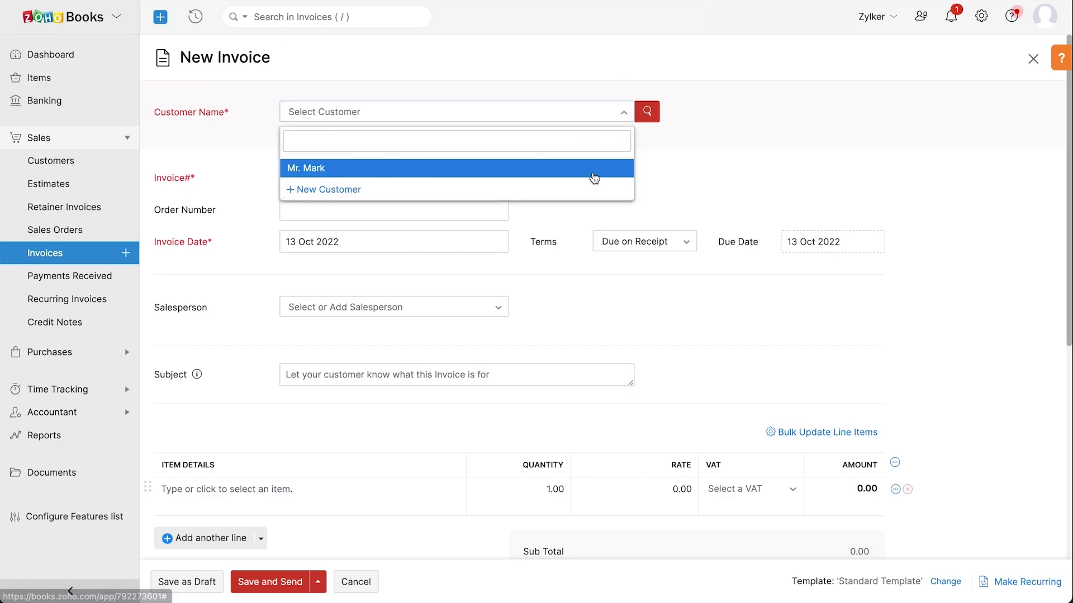
pyautogui.click(593, 173)
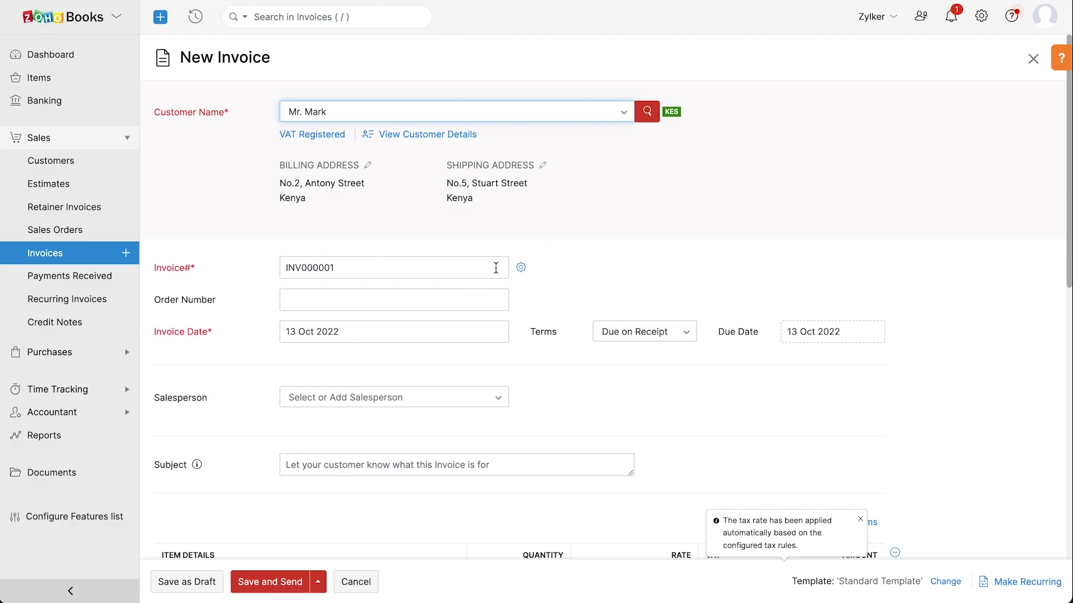
pyautogui.click(520, 268)
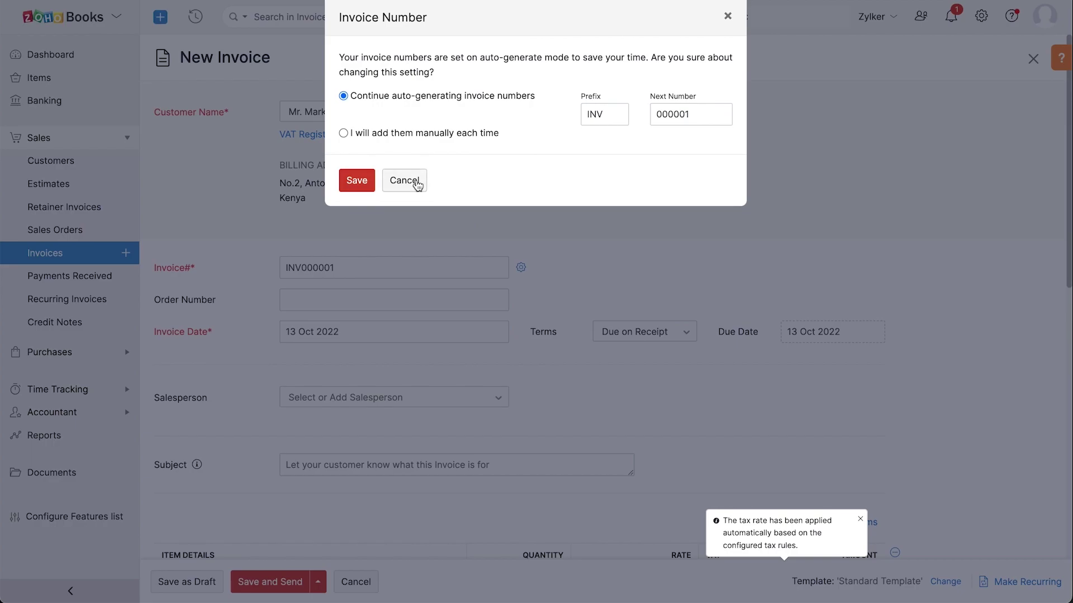
pyautogui.click(416, 185)
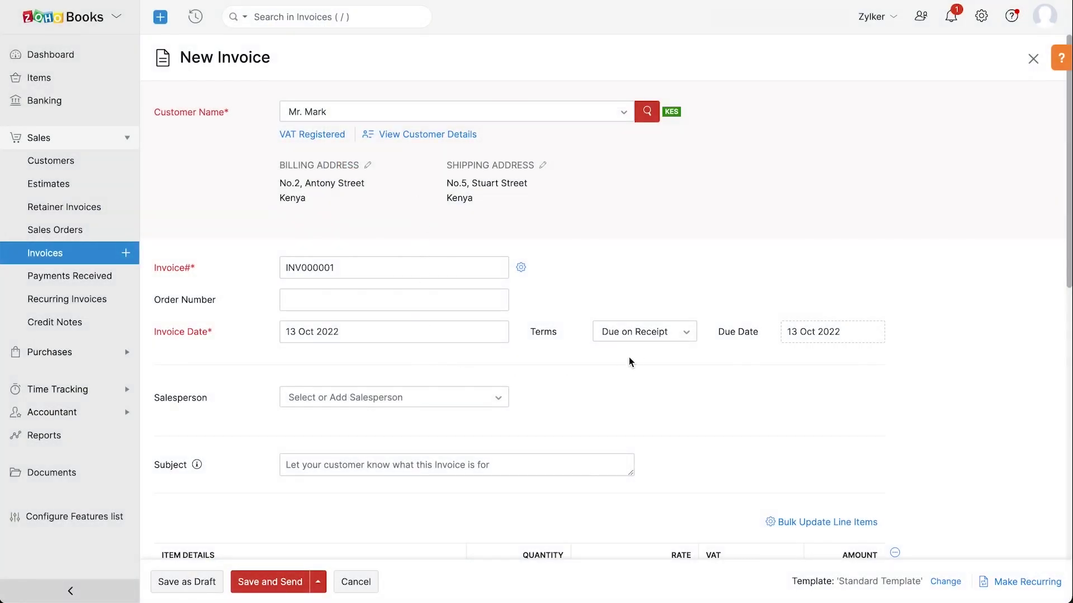
pyautogui.scroll(-3, 813, 360)
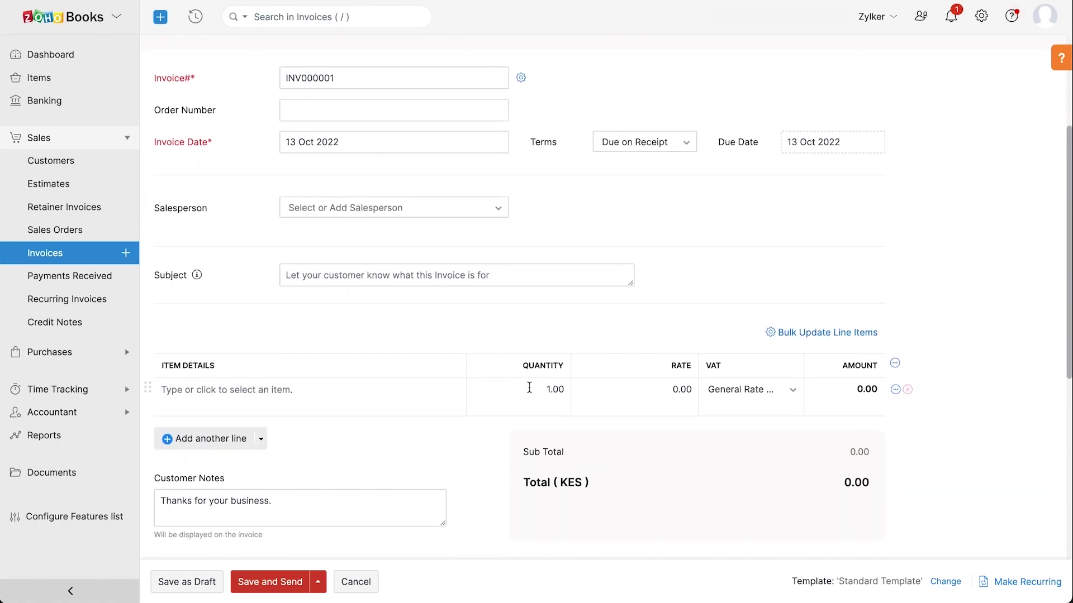
pyautogui.click(327, 393)
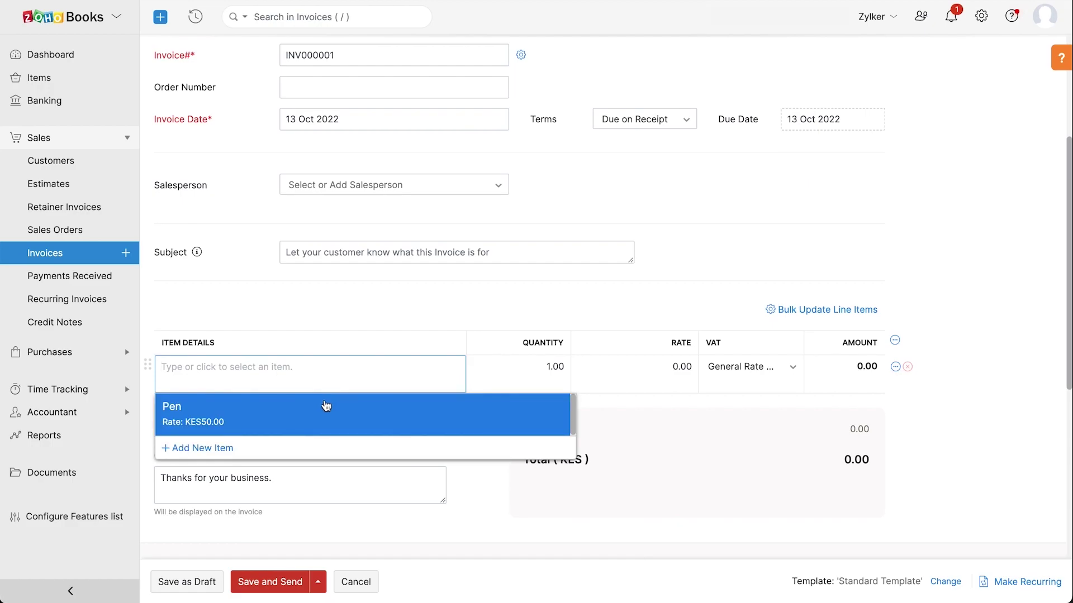
pyautogui.click(325, 406)
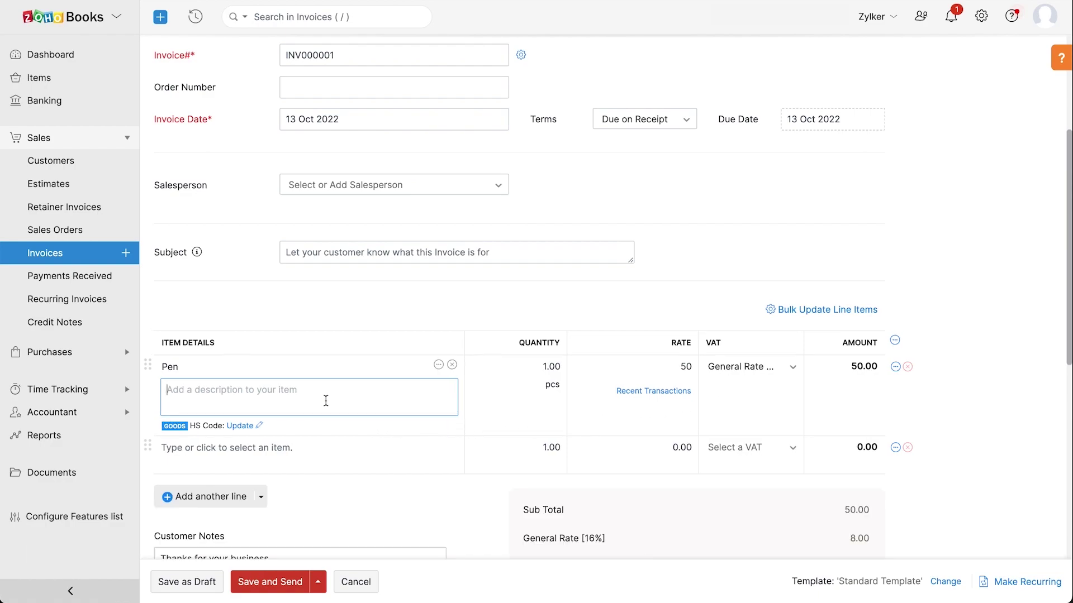
# Save invoice INV000001 for KES 58.00 and e-mail it to the customer
pyautogui.scroll(-5, 325, 400)
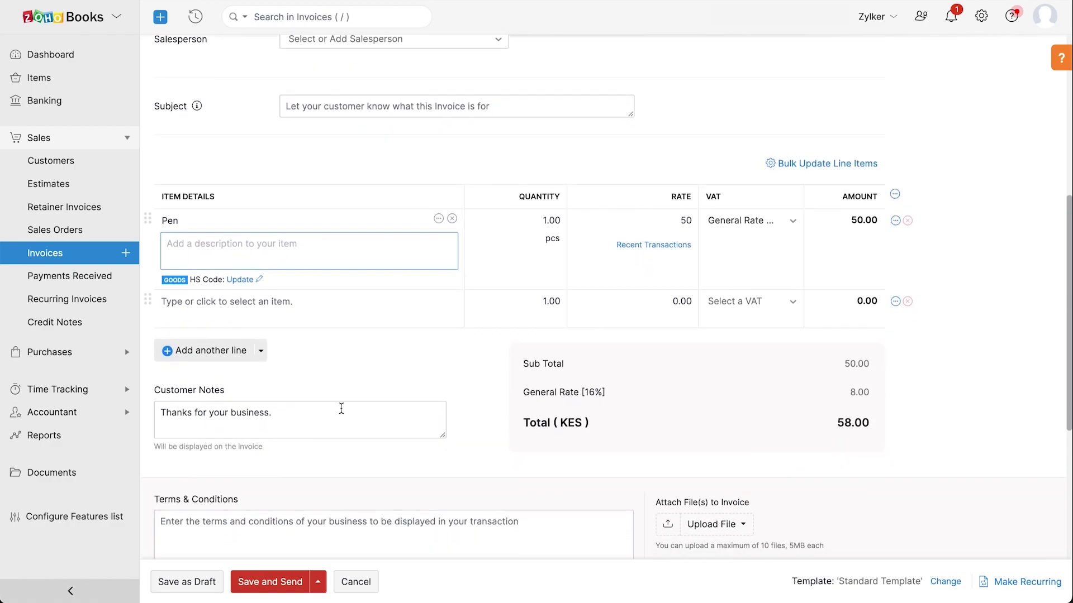
pyautogui.scroll(-8, 341, 409)
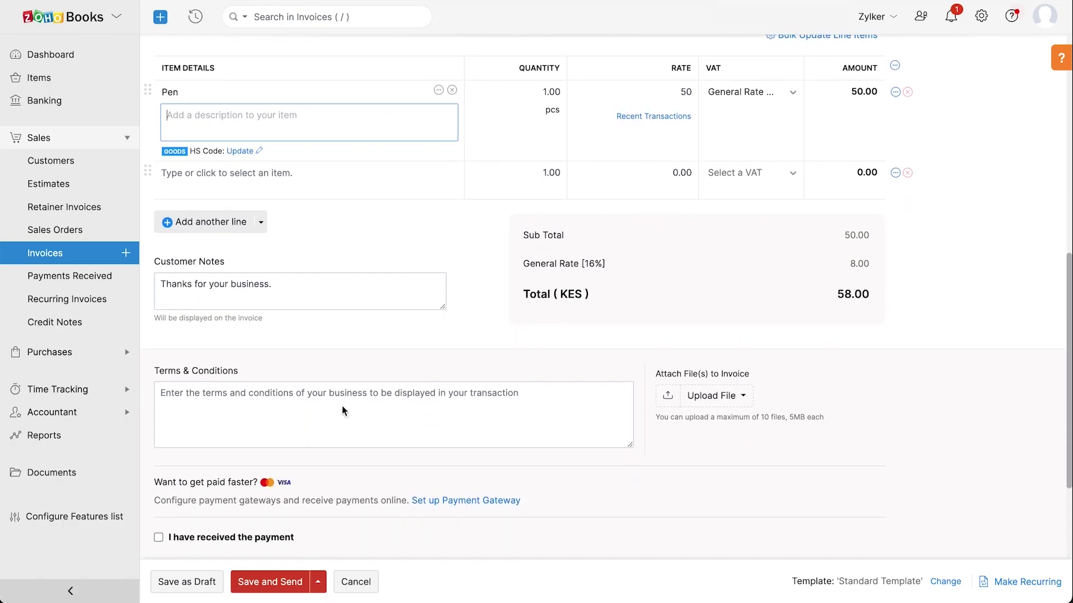
pyautogui.scroll(-2, 343, 404)
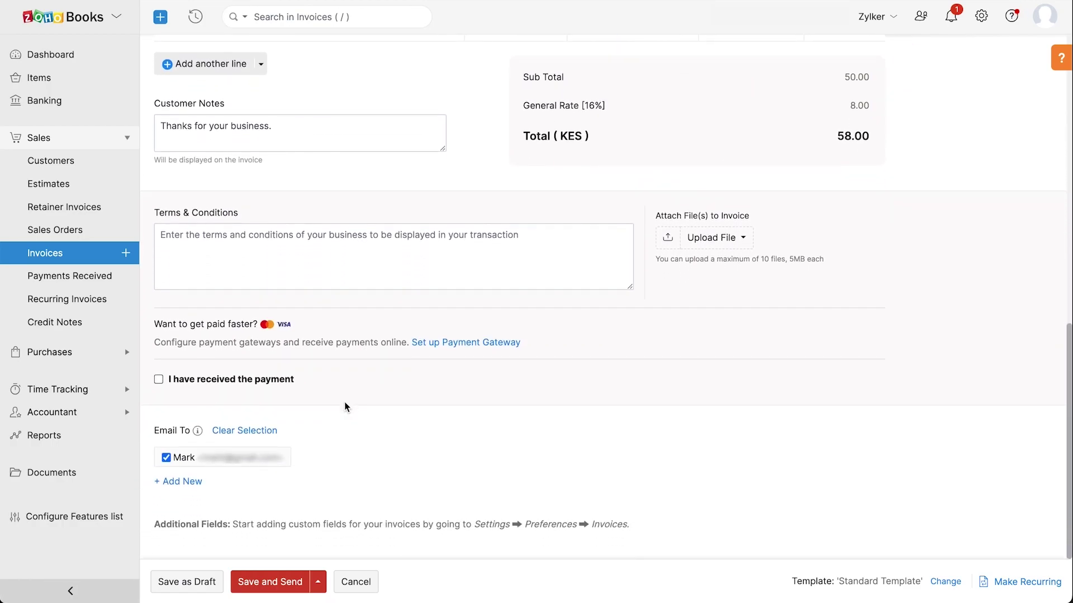
pyautogui.click(250, 582)
pyautogui.scroll(-2, 252, 585)
pyautogui.scroll(-3, 252, 585)
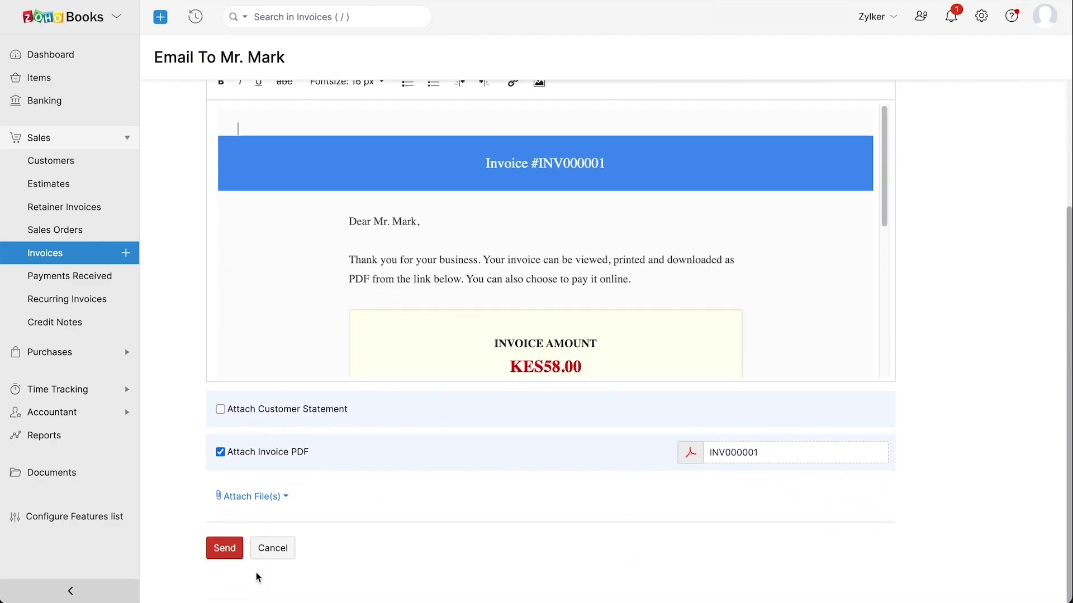
pyautogui.click(229, 549)
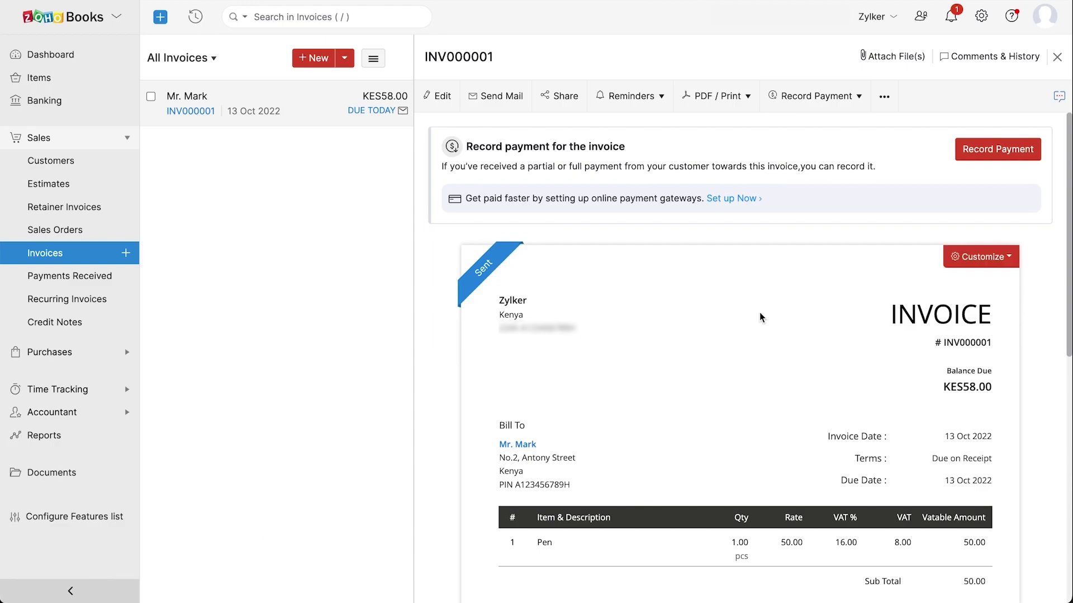
# Open the Online Payments settings, then follow the PAY NOW link in the INV000001 e-mail
pyautogui.click(981, 17)
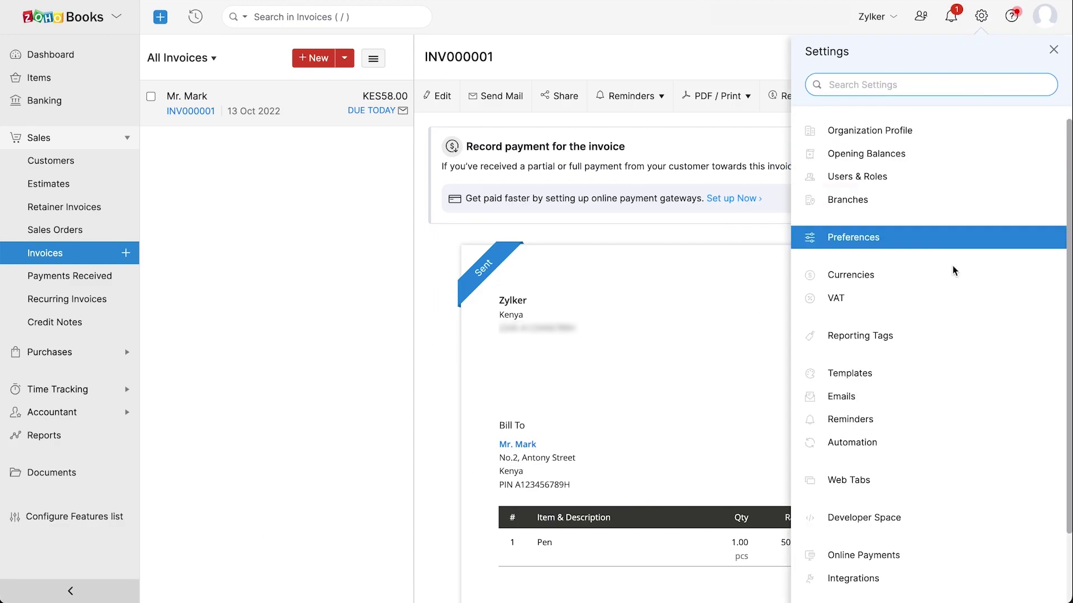
pyautogui.click(909, 556)
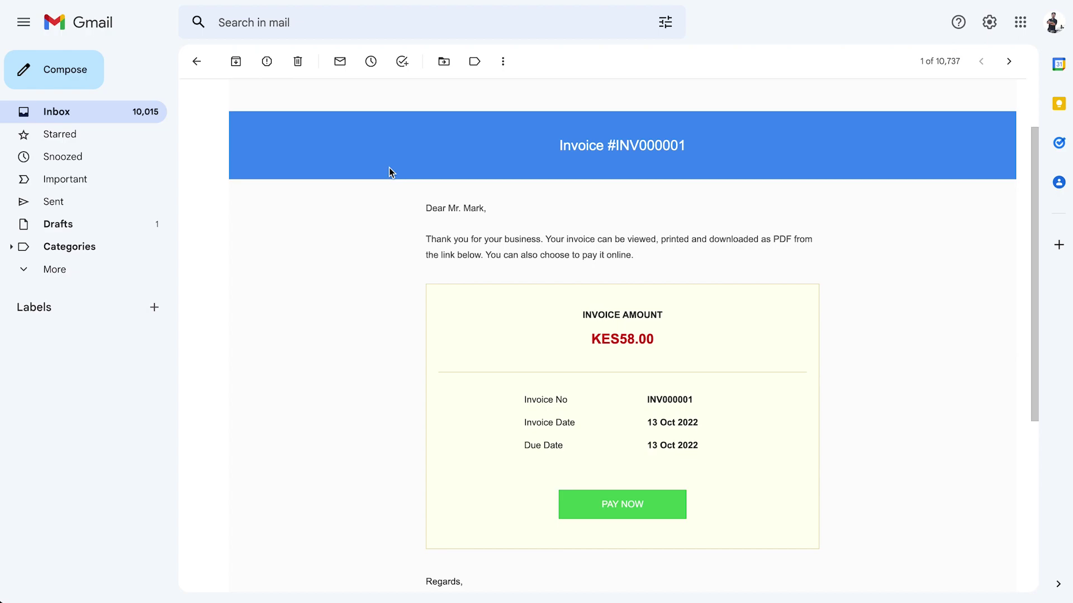
pyautogui.scroll(1, 391, 172)
pyautogui.click(619, 509)
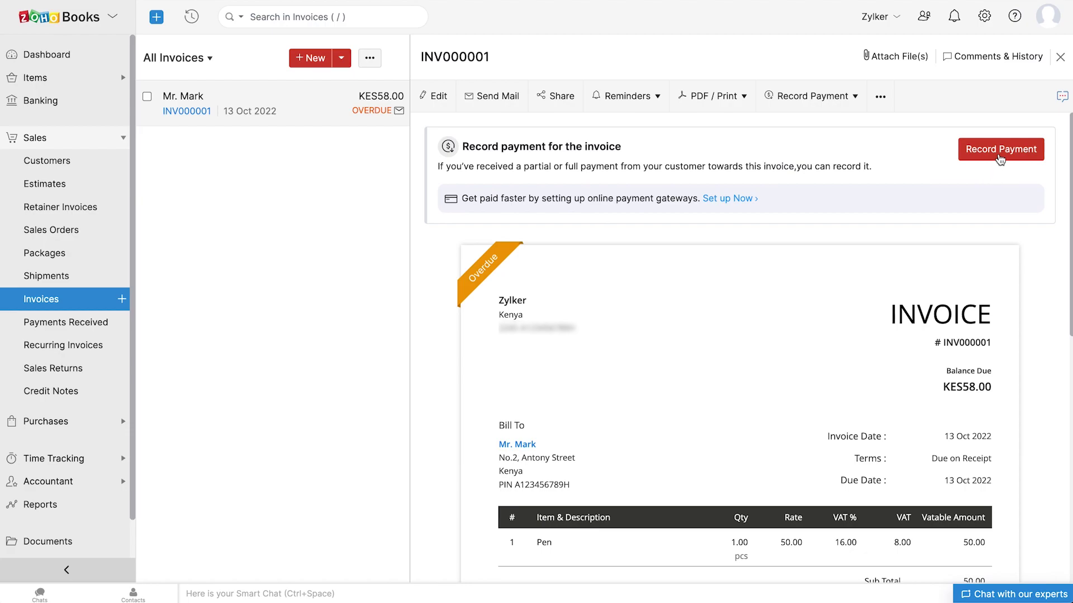
# Record a KES 58 cash payment into Petty Cash for INV000001 and return to the Dashboard
pyautogui.click(1000, 150)
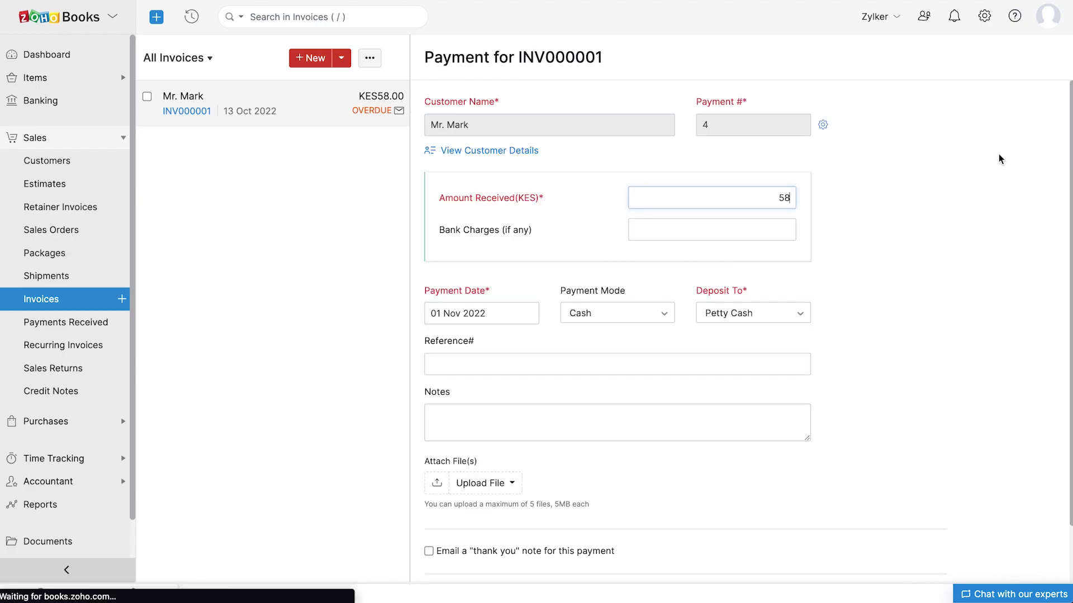
pyautogui.scroll(-2, 1000, 159)
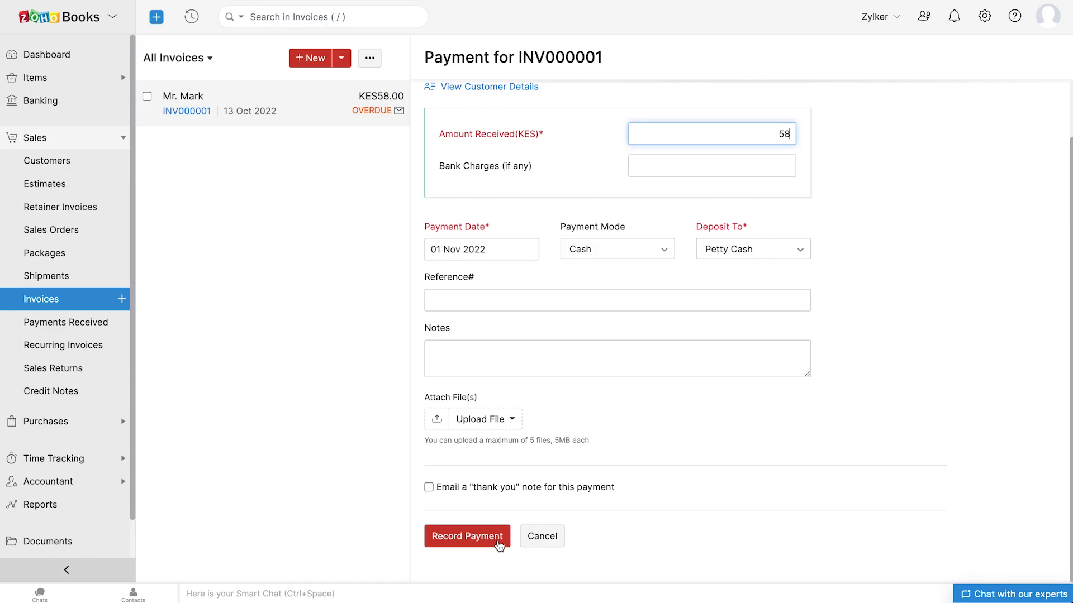
pyautogui.click(499, 544)
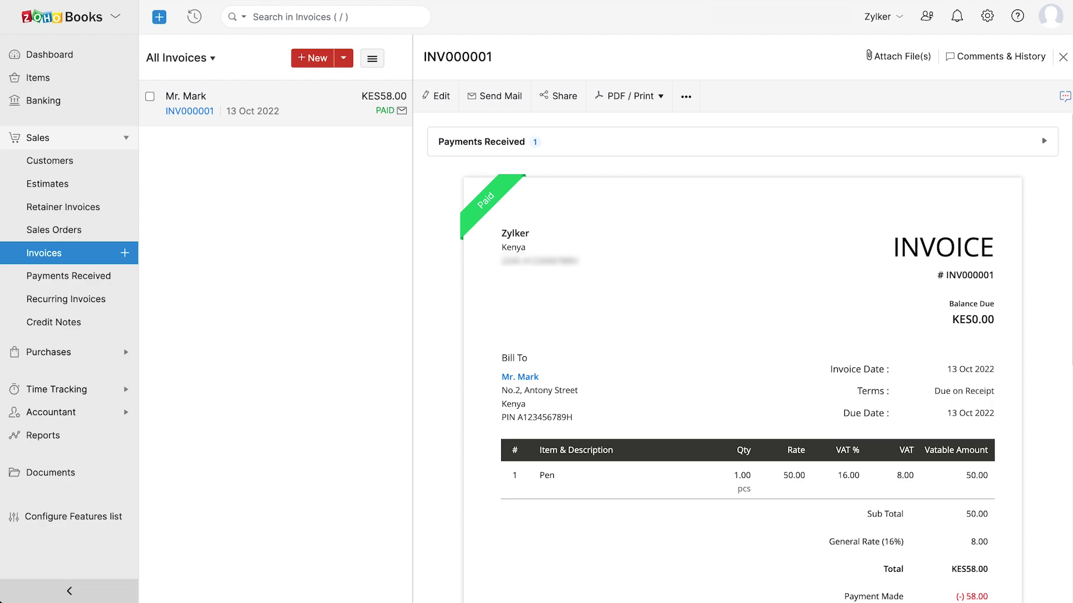
pyautogui.click(30, 55)
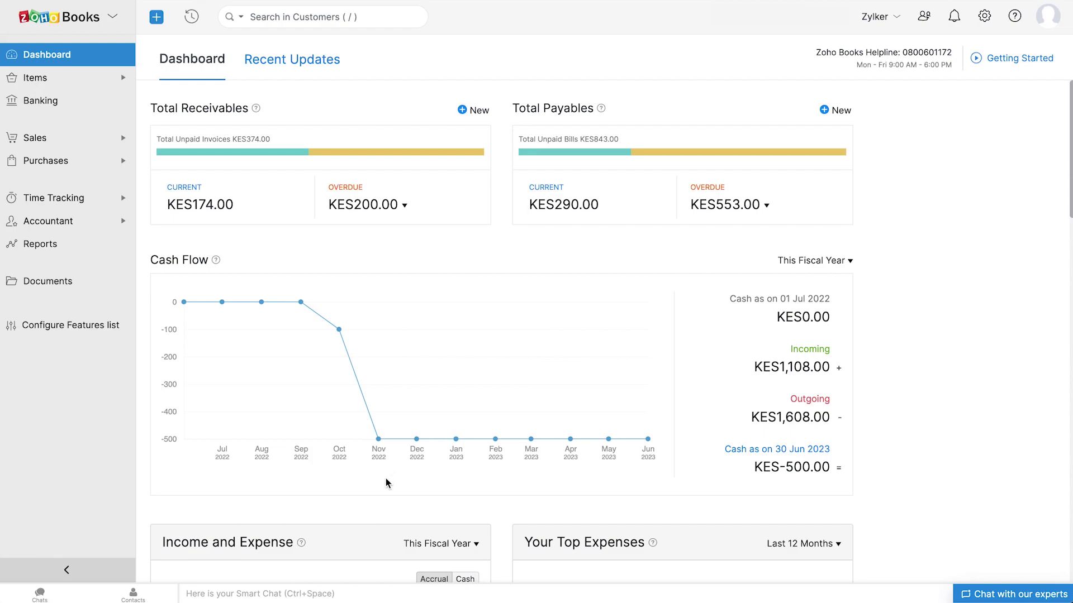
# Scroll past the Dashboard widgets and switch to the Recent Updates product news feed
pyautogui.scroll(-5, 385, 482)
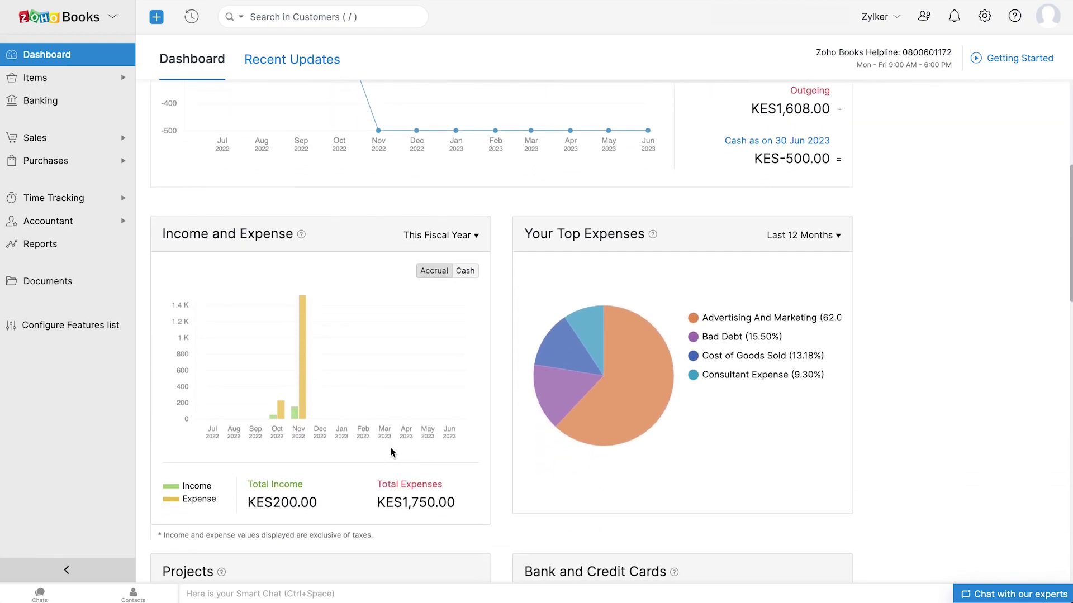
pyautogui.scroll(-4, 665, 463)
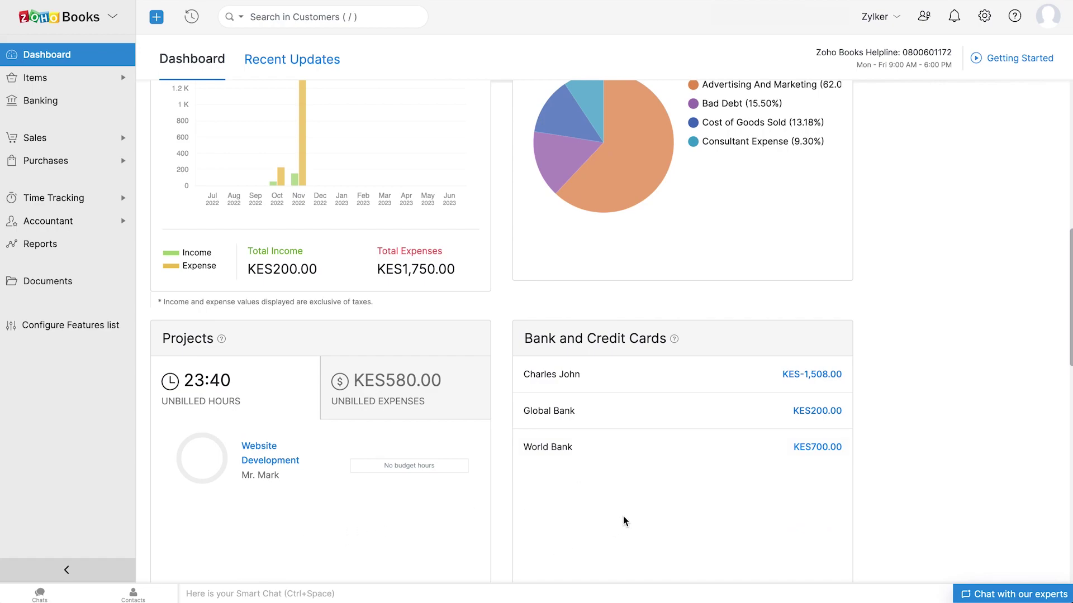
pyautogui.scroll(-6, 633, 516)
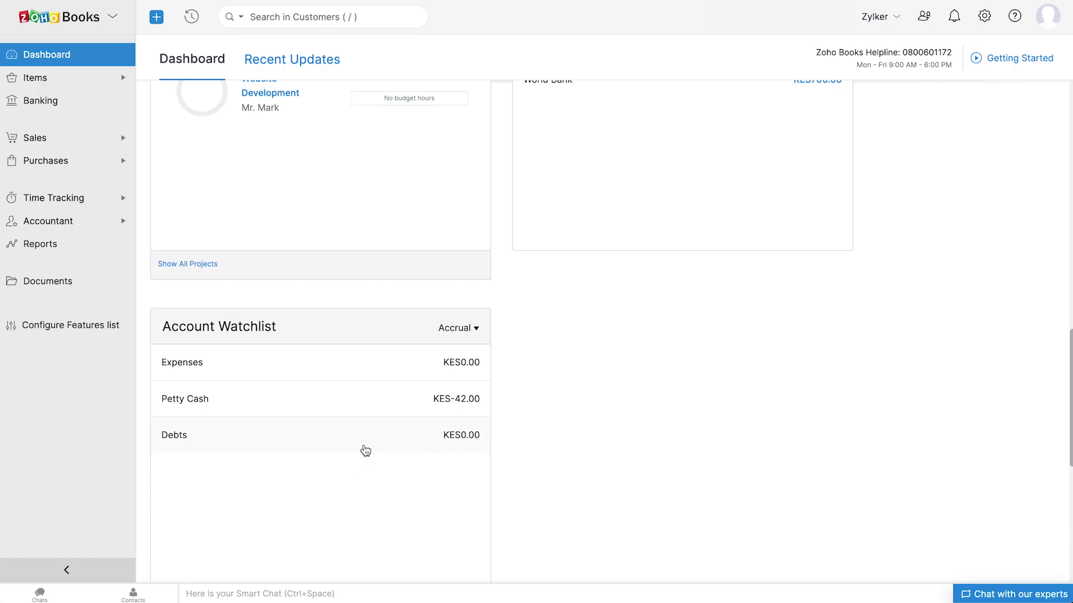
pyautogui.click(336, 60)
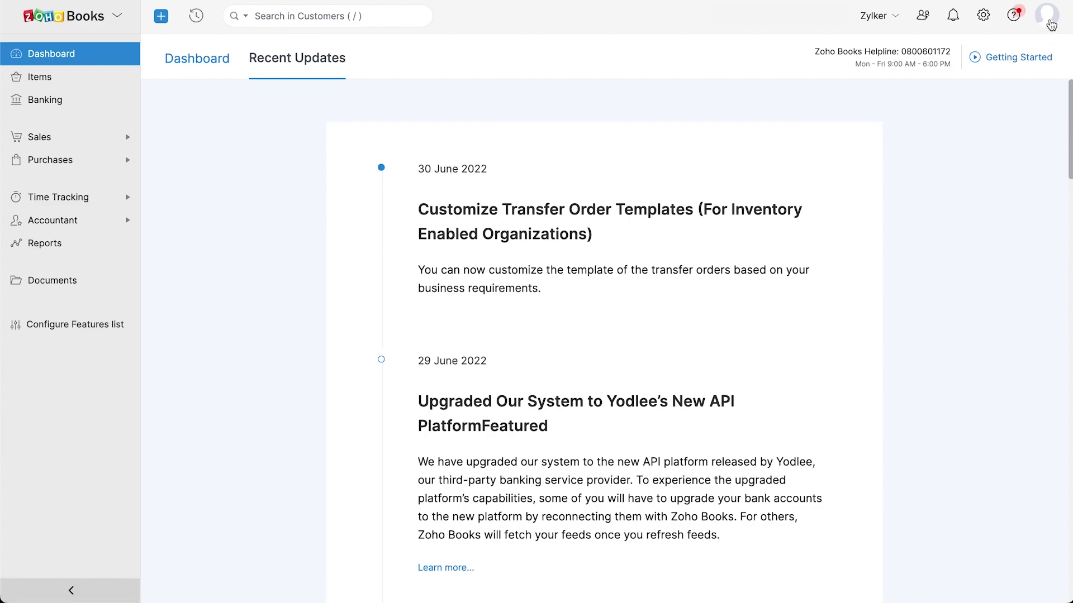
# Open the profile panel showing the Zylker trial organization, My Account and Sign Out
pyautogui.click(1049, 23)
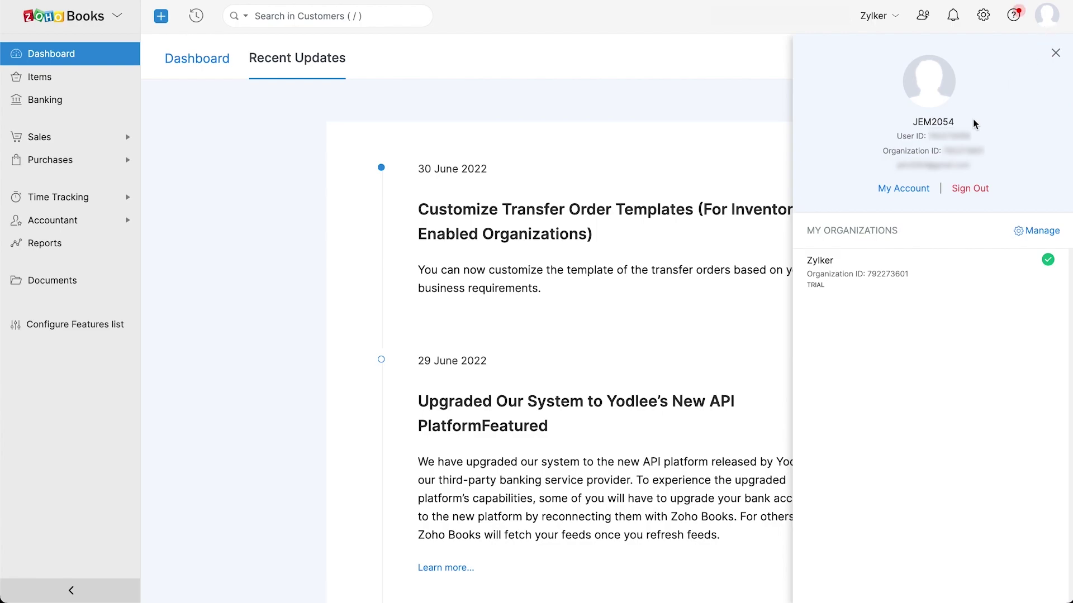